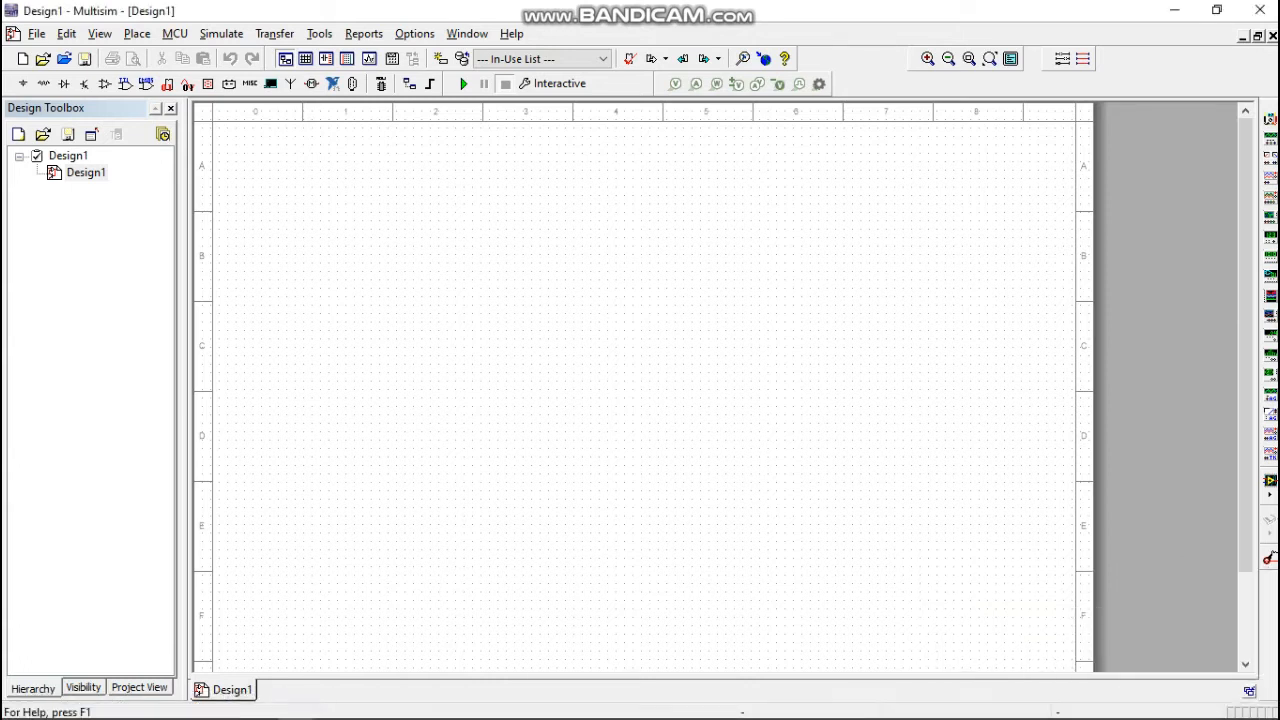
Start placing a component and choose the CAPACITOR family from the Basic group of the Master Database.
scroll(570, 342, up, 1)
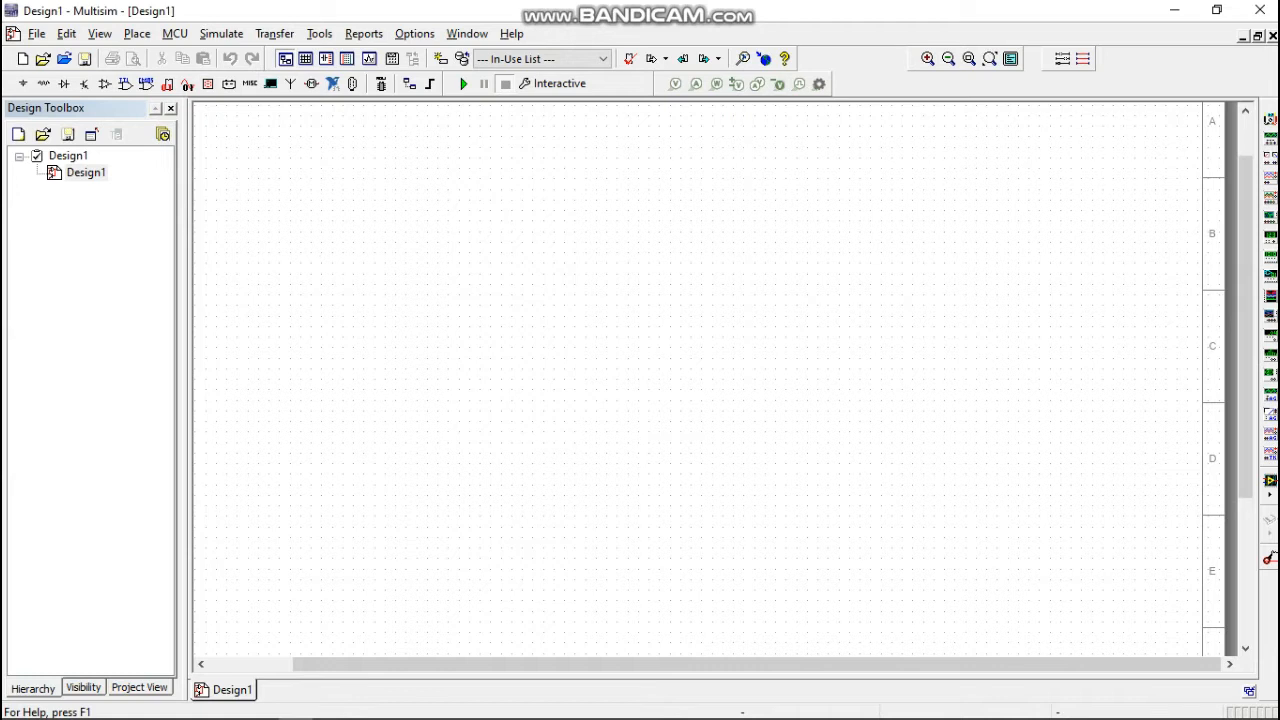
click(137, 33)
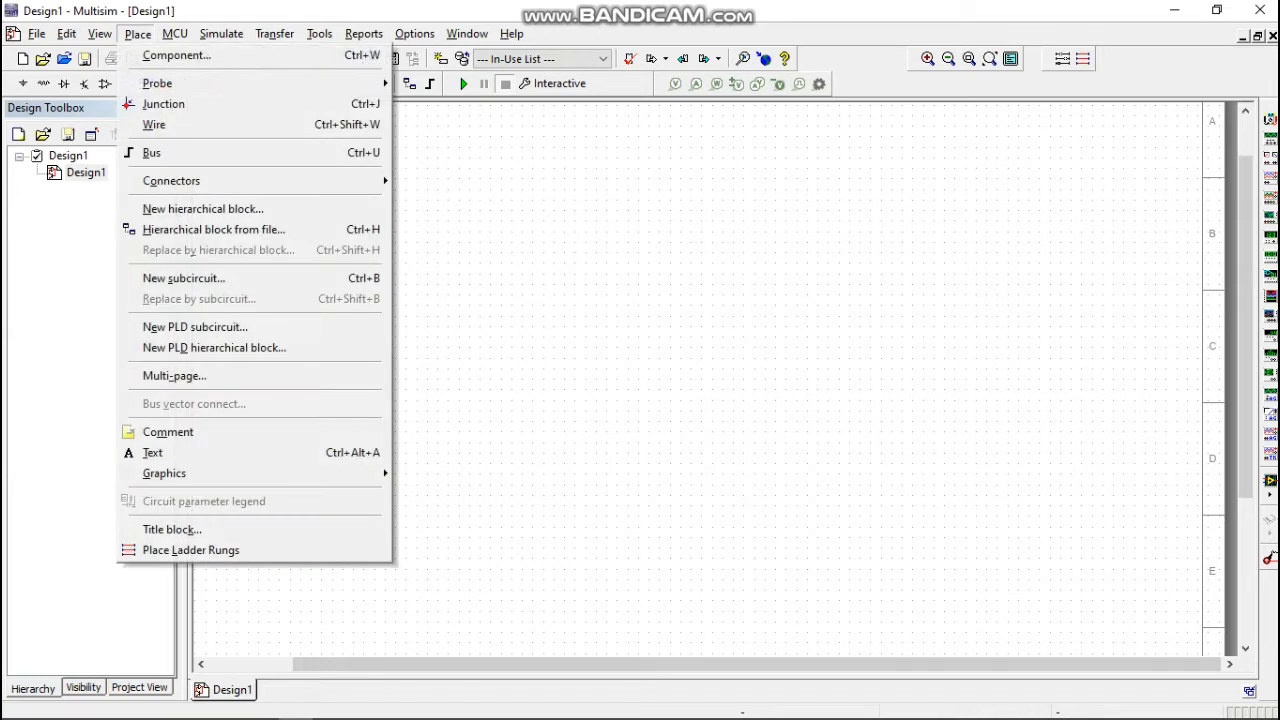
click(176, 55)
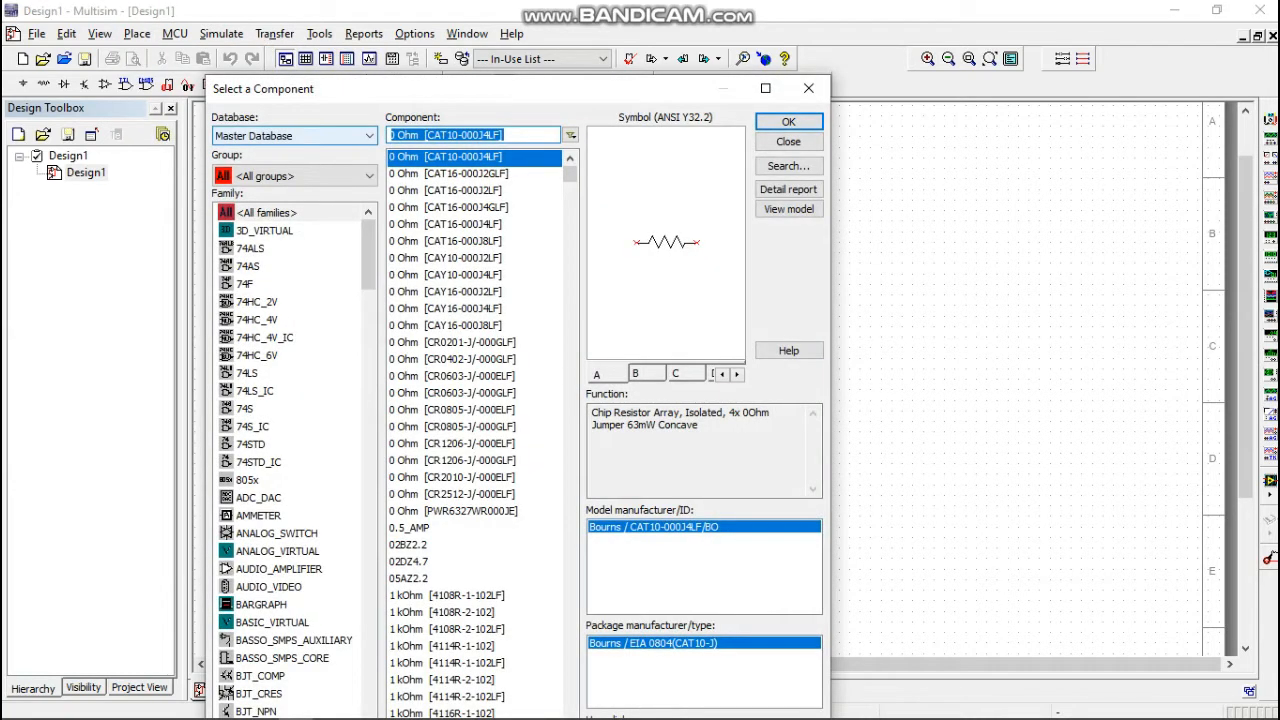
click(294, 176)
click(256, 214)
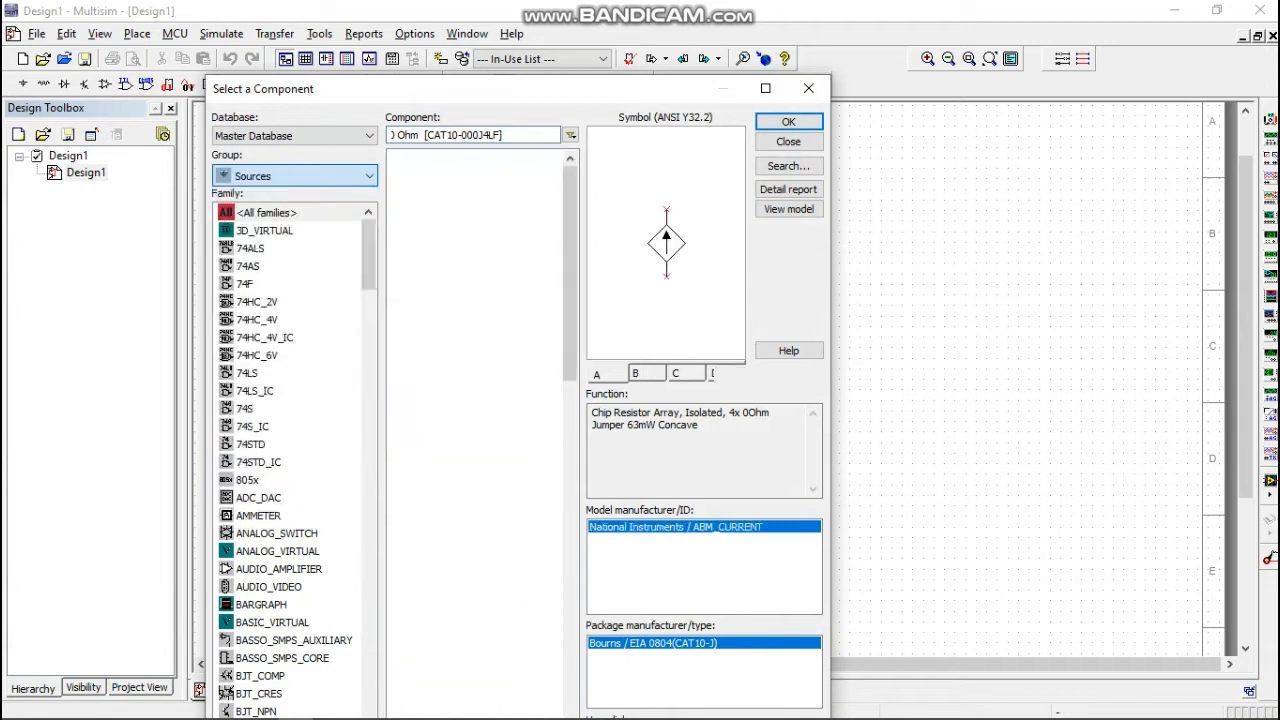
click(294, 176)
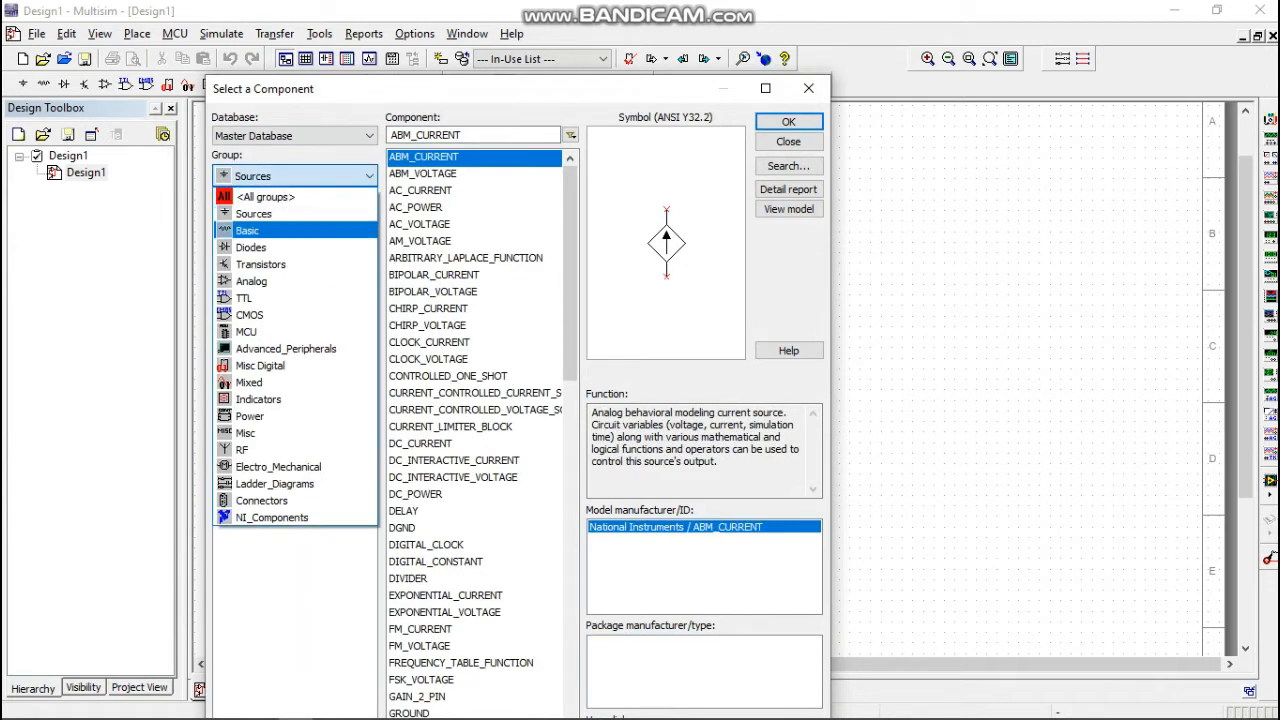
click(256, 230)
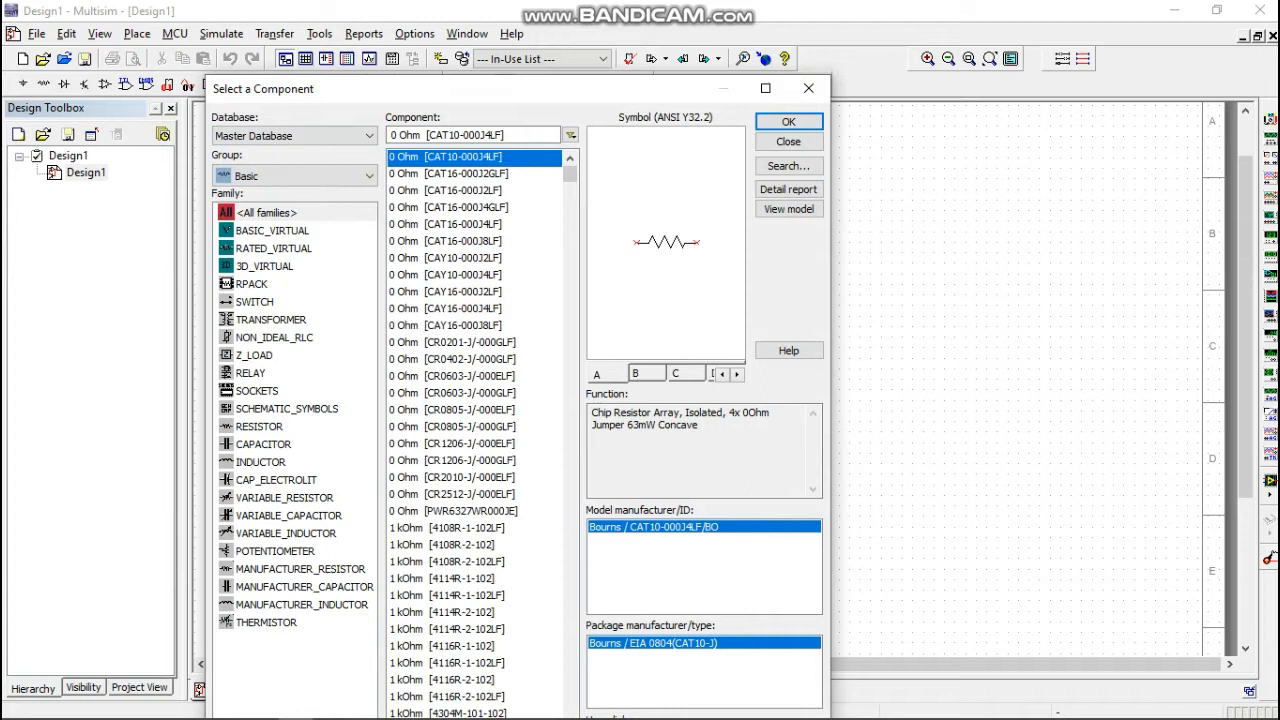
click(264, 444)
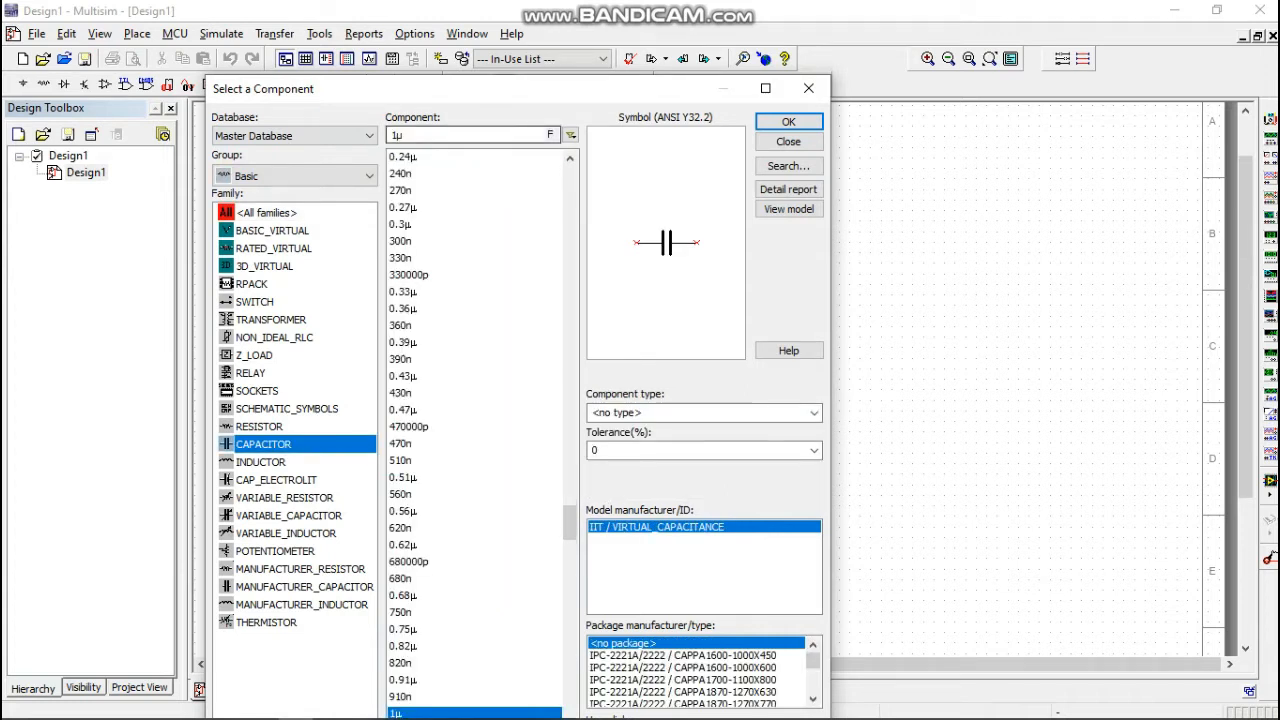
Set the capacitor value to 0.01 µF and place the capacitor horizontally in the upper part of the sheet.
click(412, 135)
key(BackSpace)
key(BackSpace)
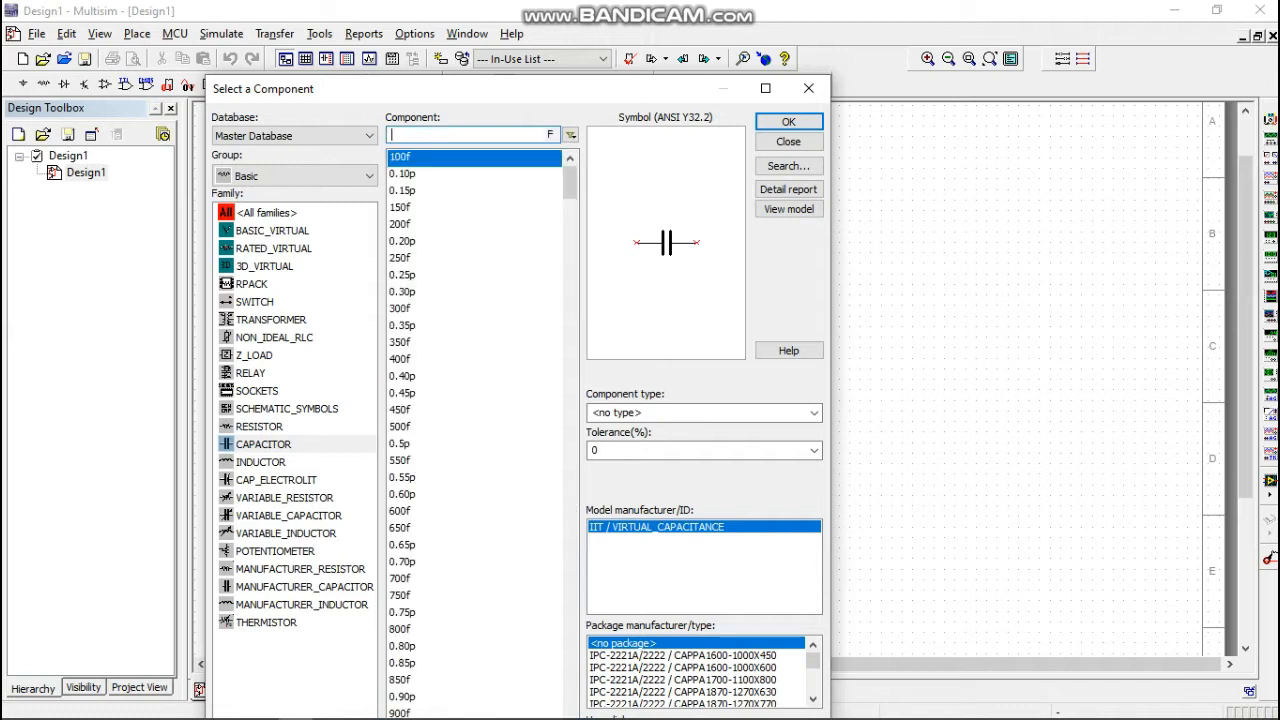
text(0.0)
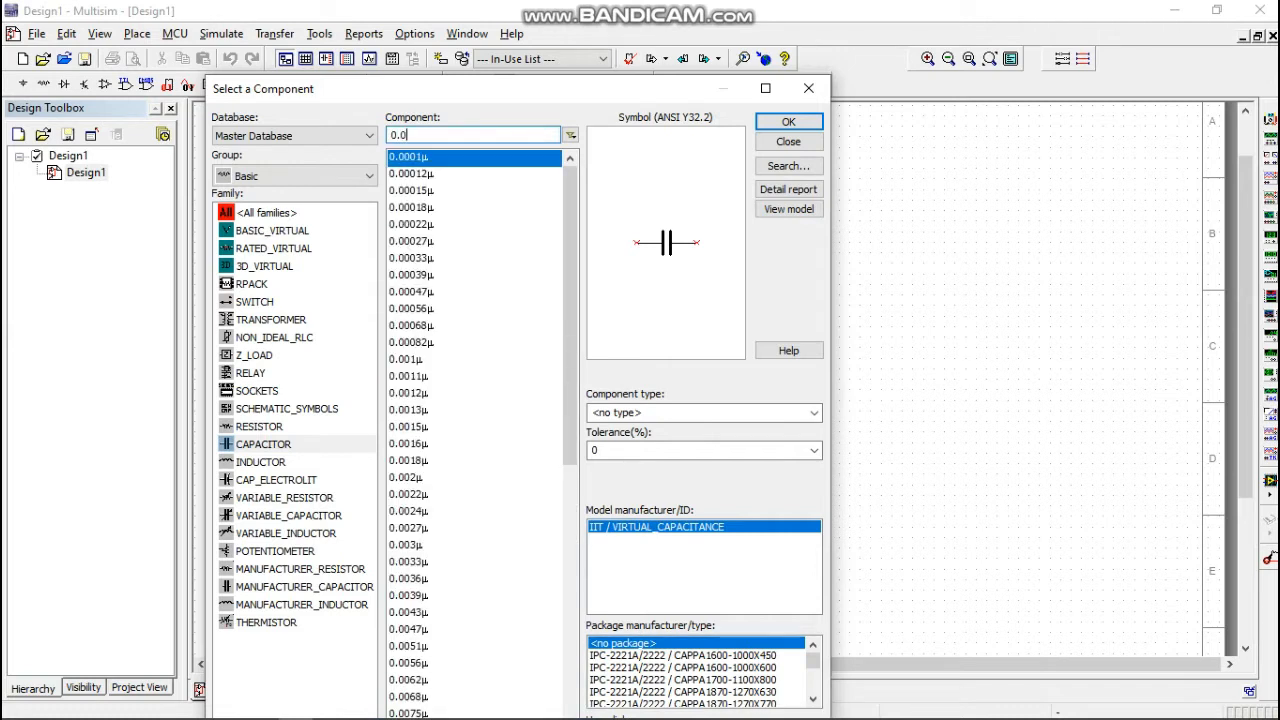
text(1u)
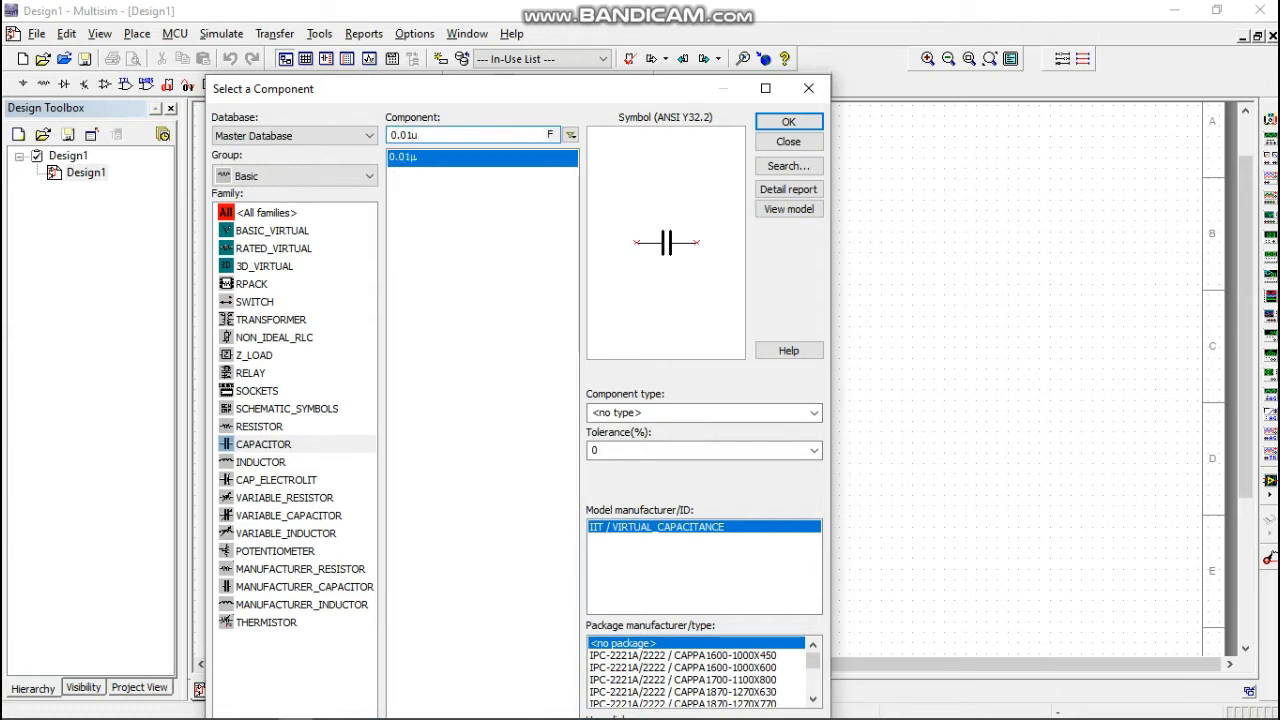
click(789, 122)
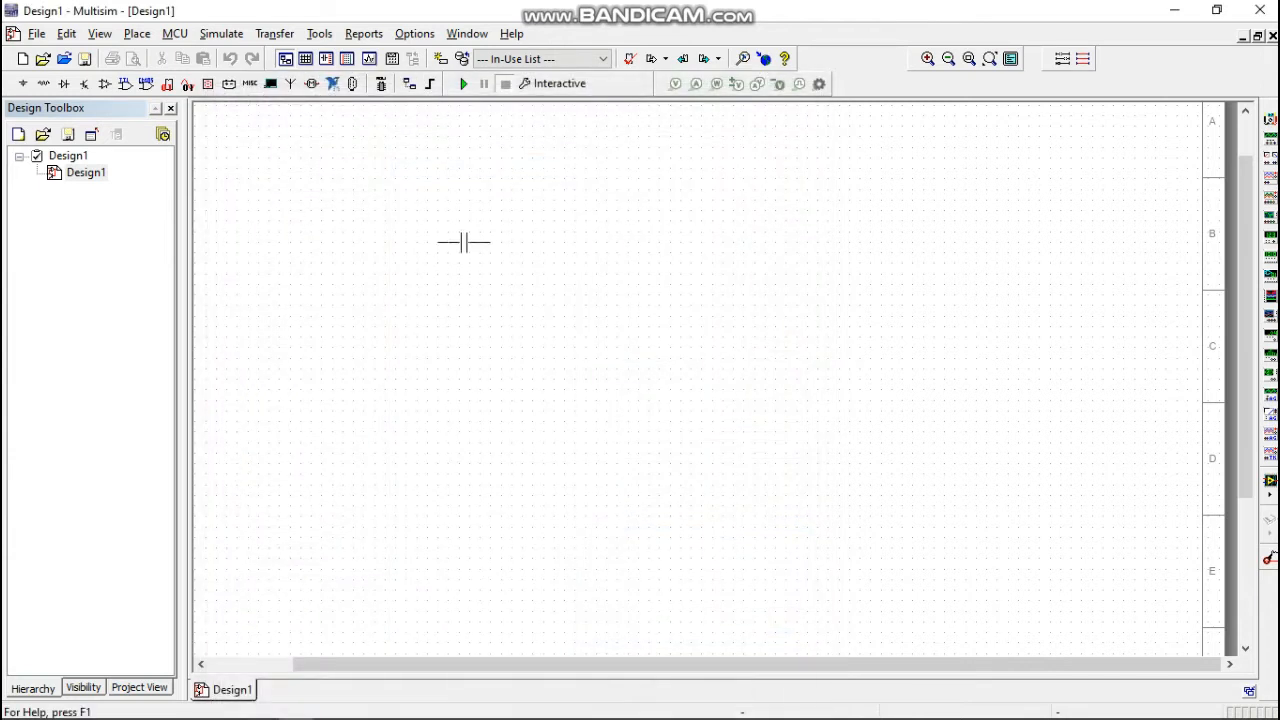
click(464, 238)
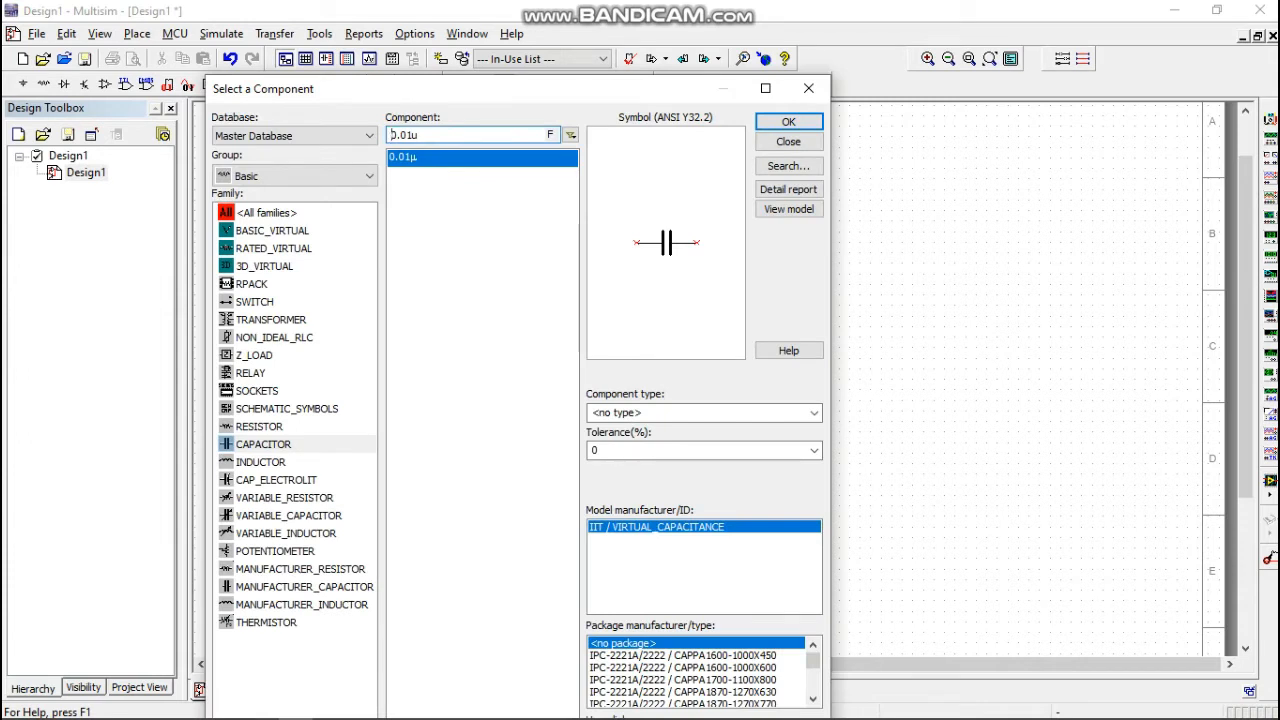
Place a 1 mH inductor from the INDUCTOR family to the right of the capacitor, in line with it.
click(261, 462)
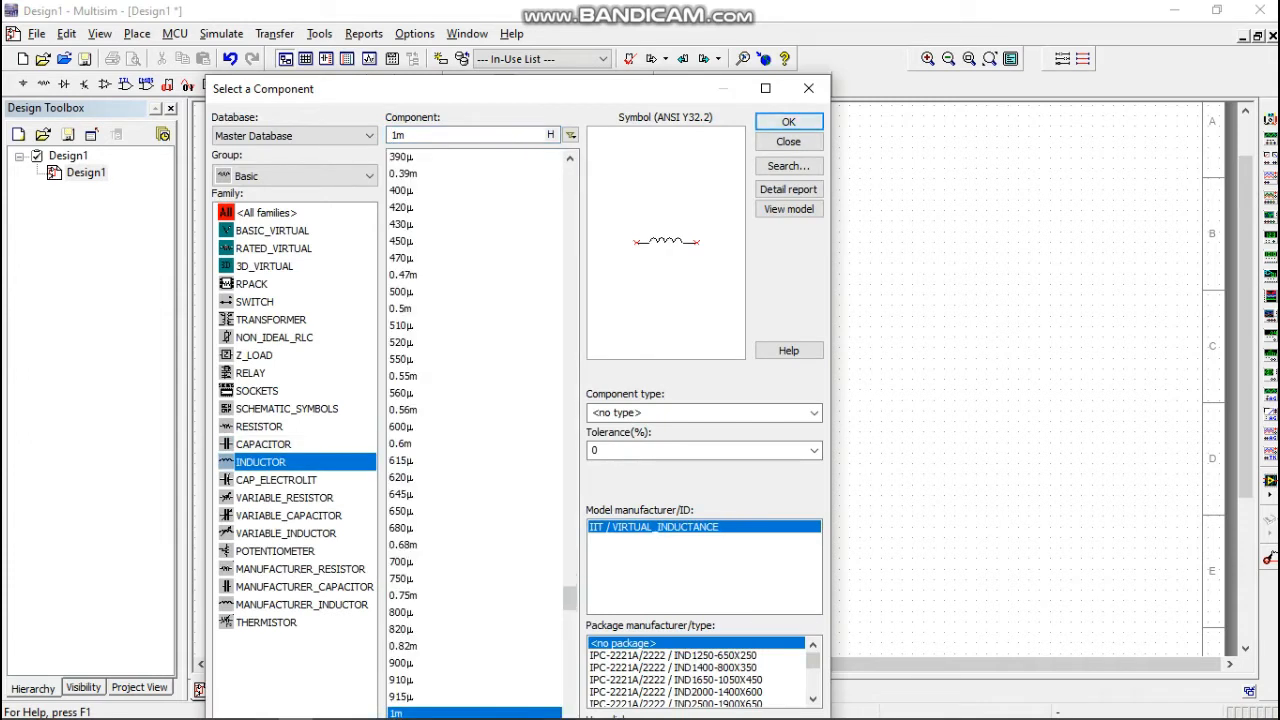
click(788, 121)
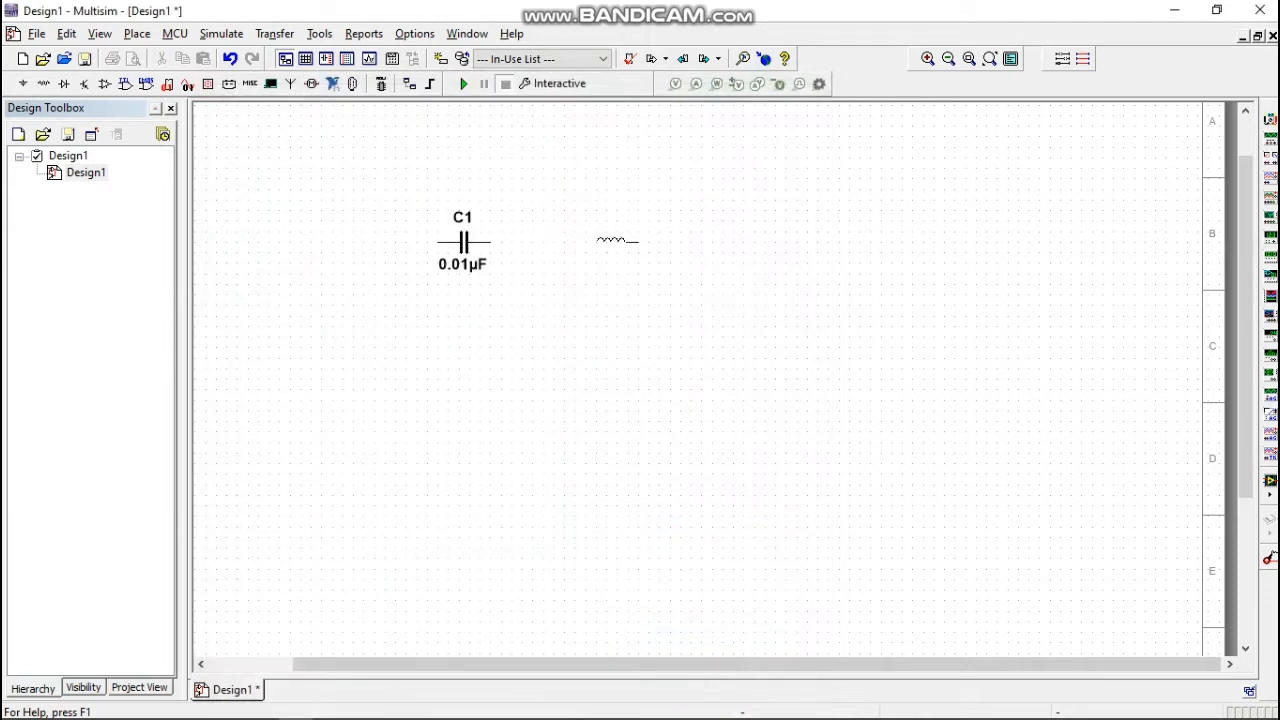
click(611, 240)
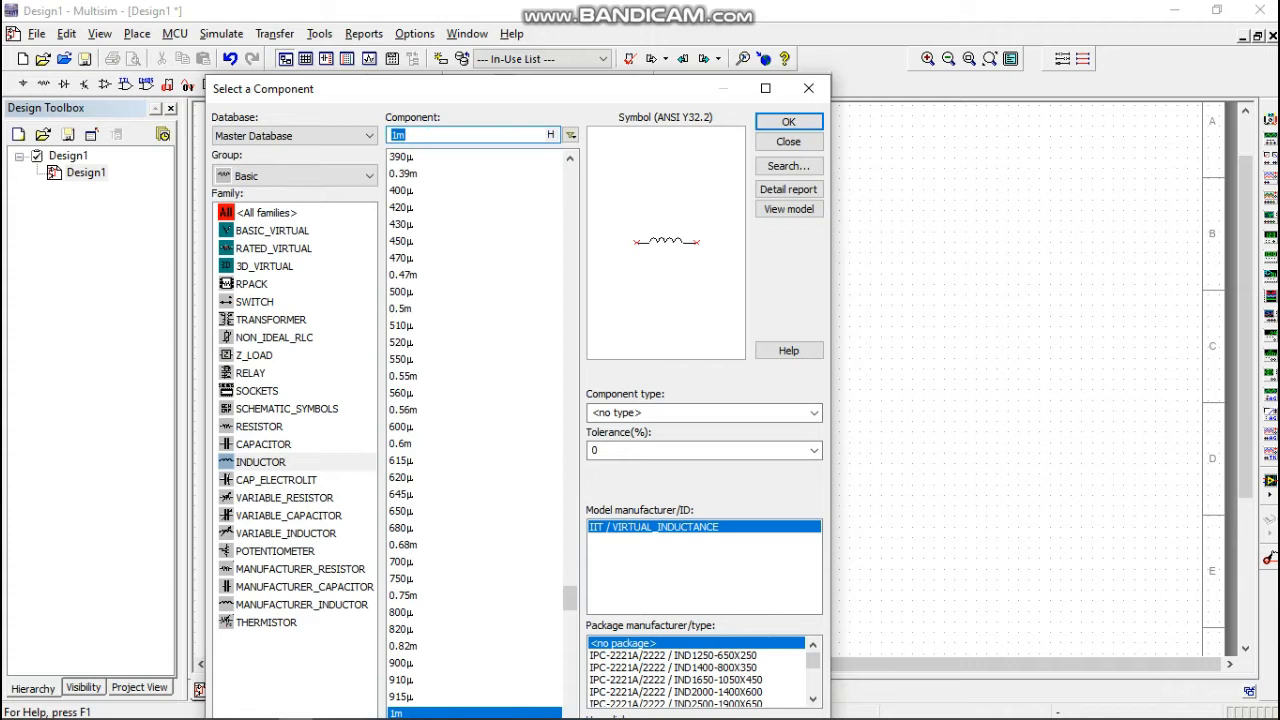
Place a 1 kΩ resistor below and to the right of the inductor, and rotate it 90° clockwise.
click(259, 427)
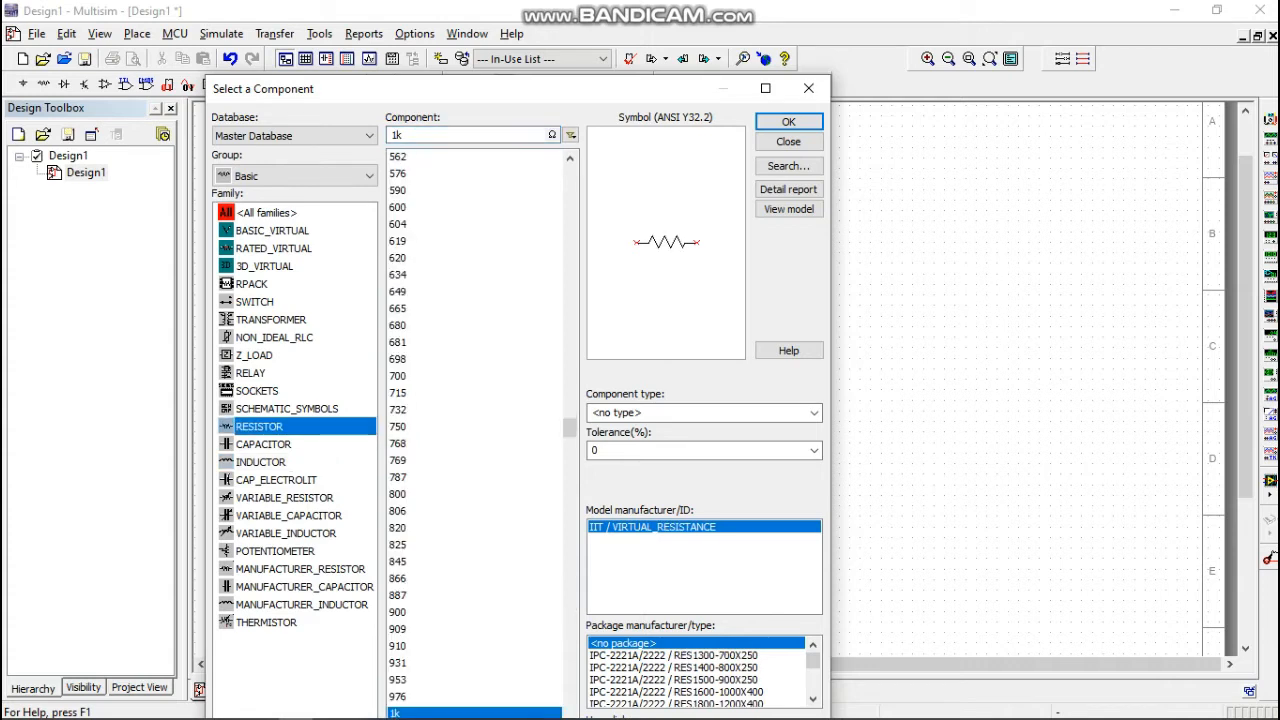
click(788, 121)
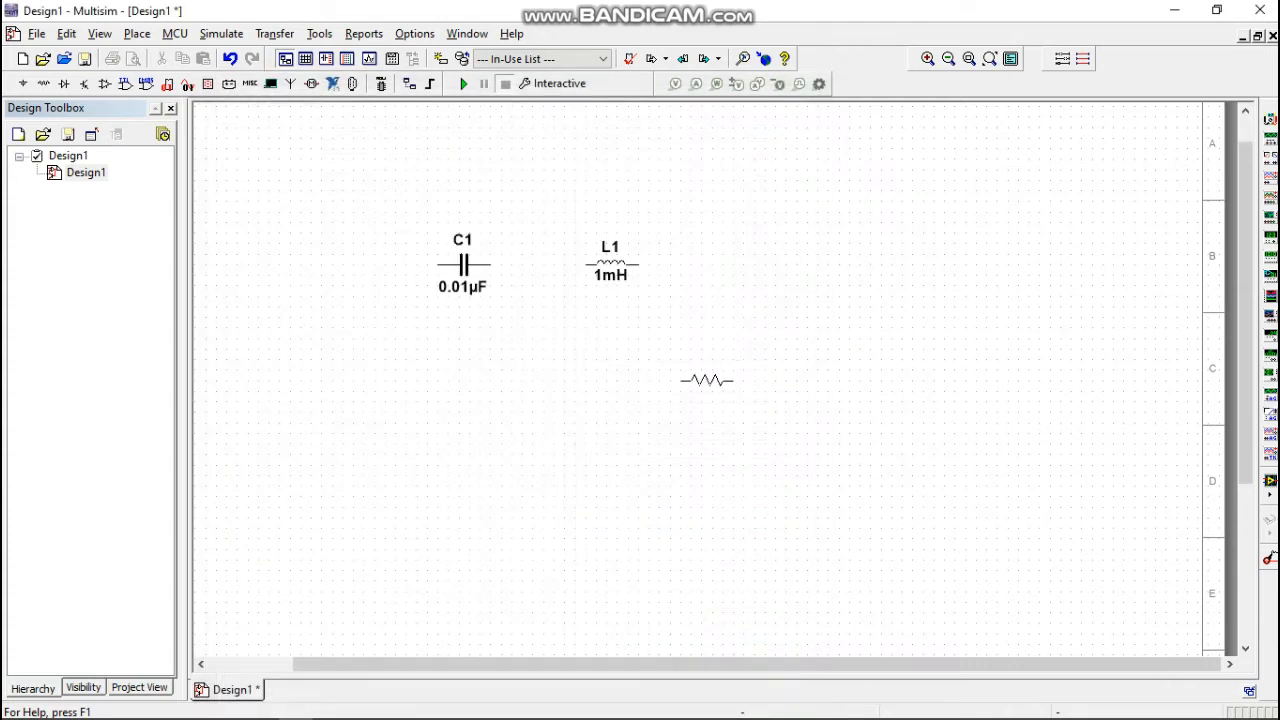
click(694, 380)
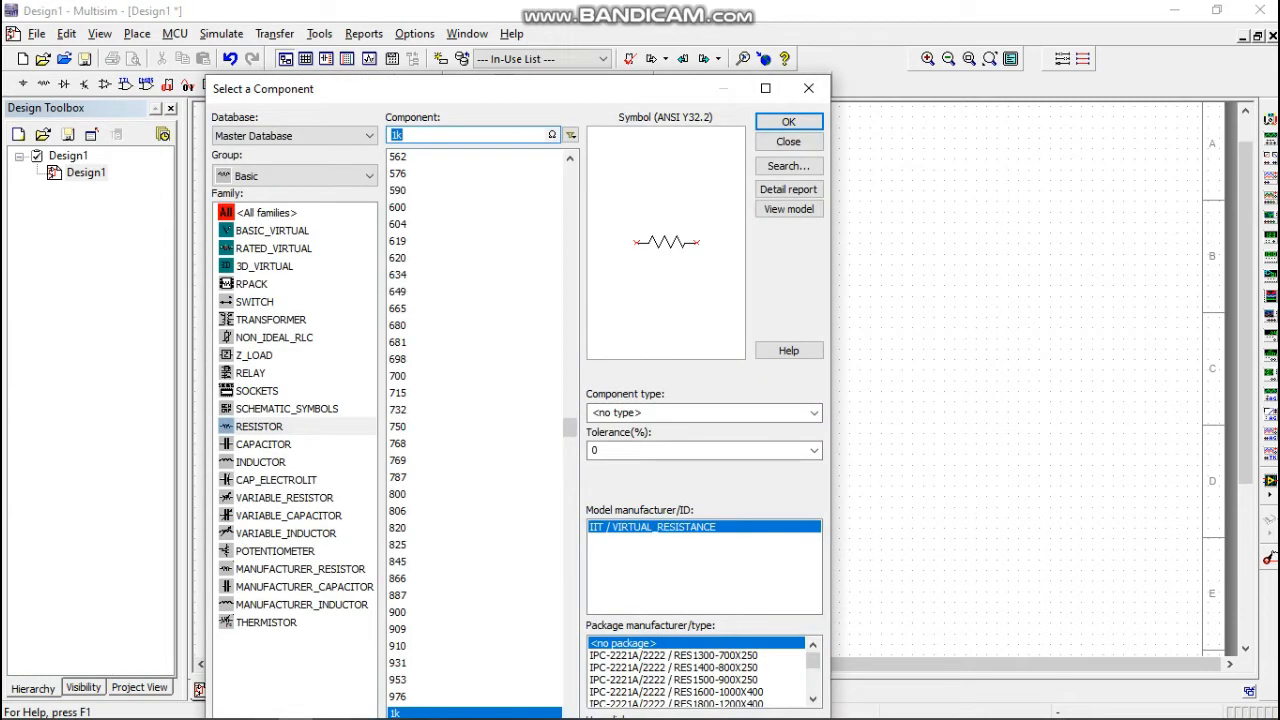
click(788, 141)
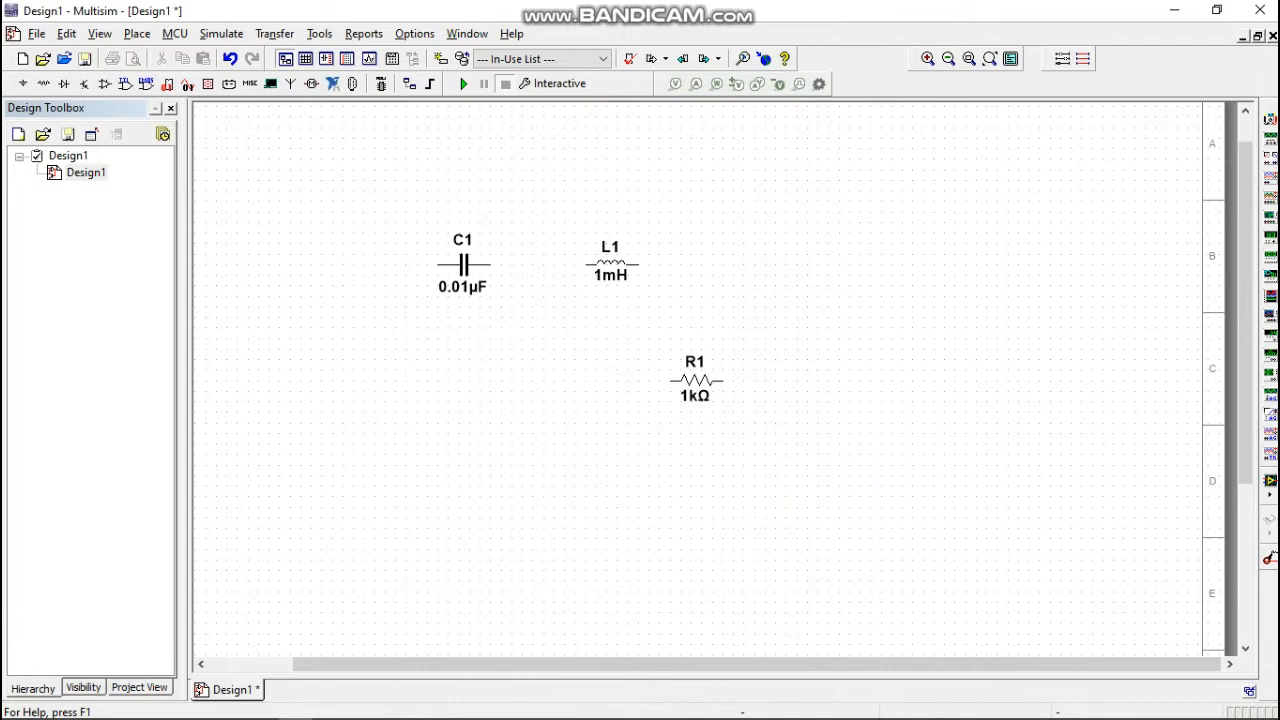
click(696, 381)
right_click(716, 380)
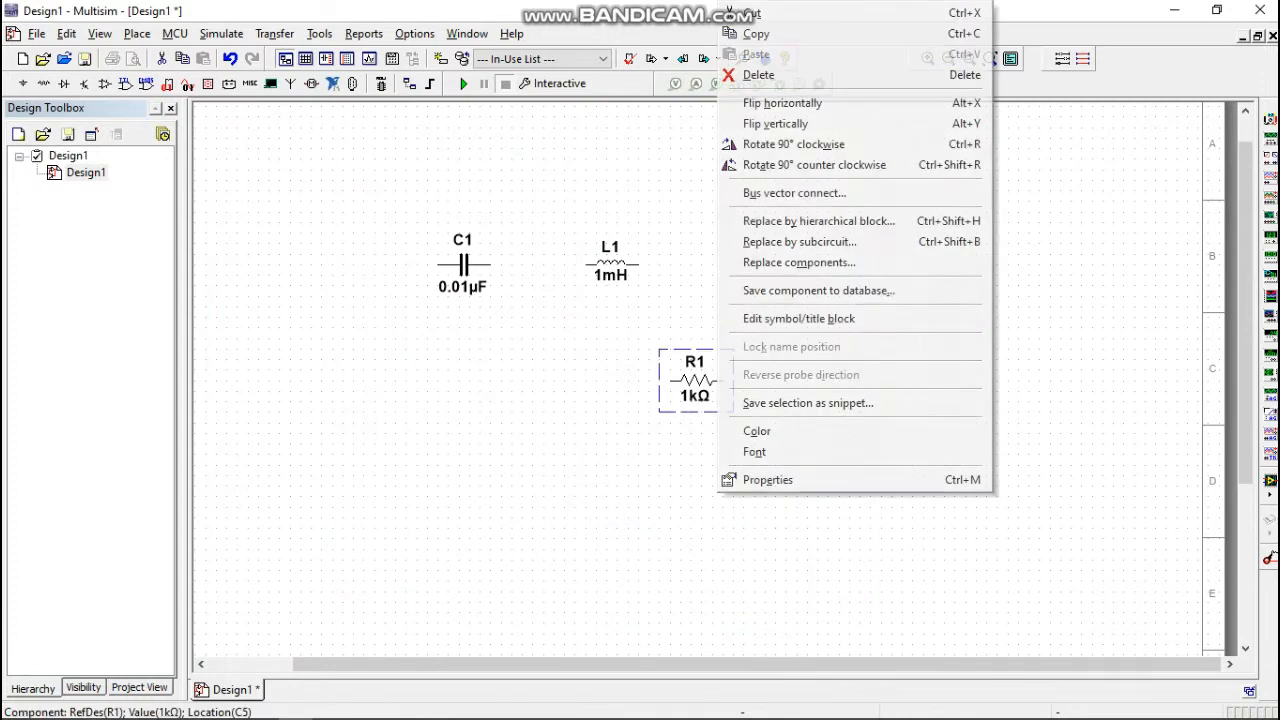
click(793, 144)
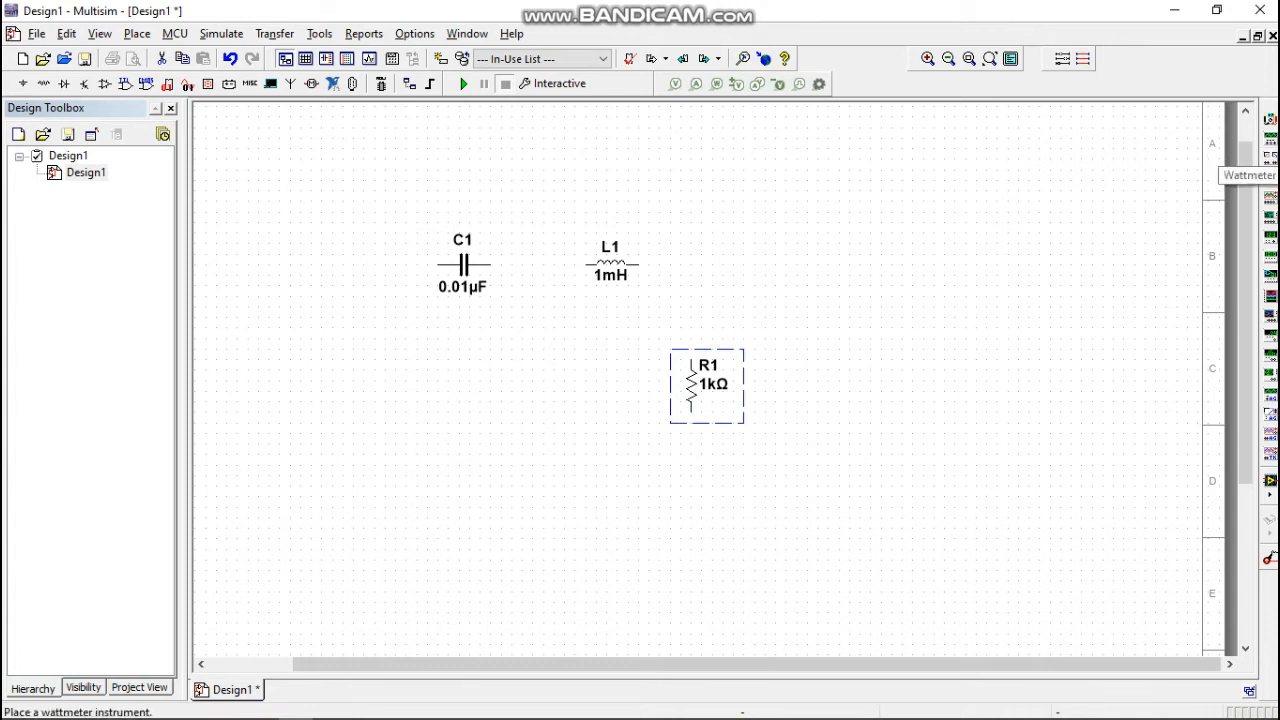
Place a function generator to the left of the capacitor and a two-channel oscilloscope to the right of the inductor.
click(1270, 138)
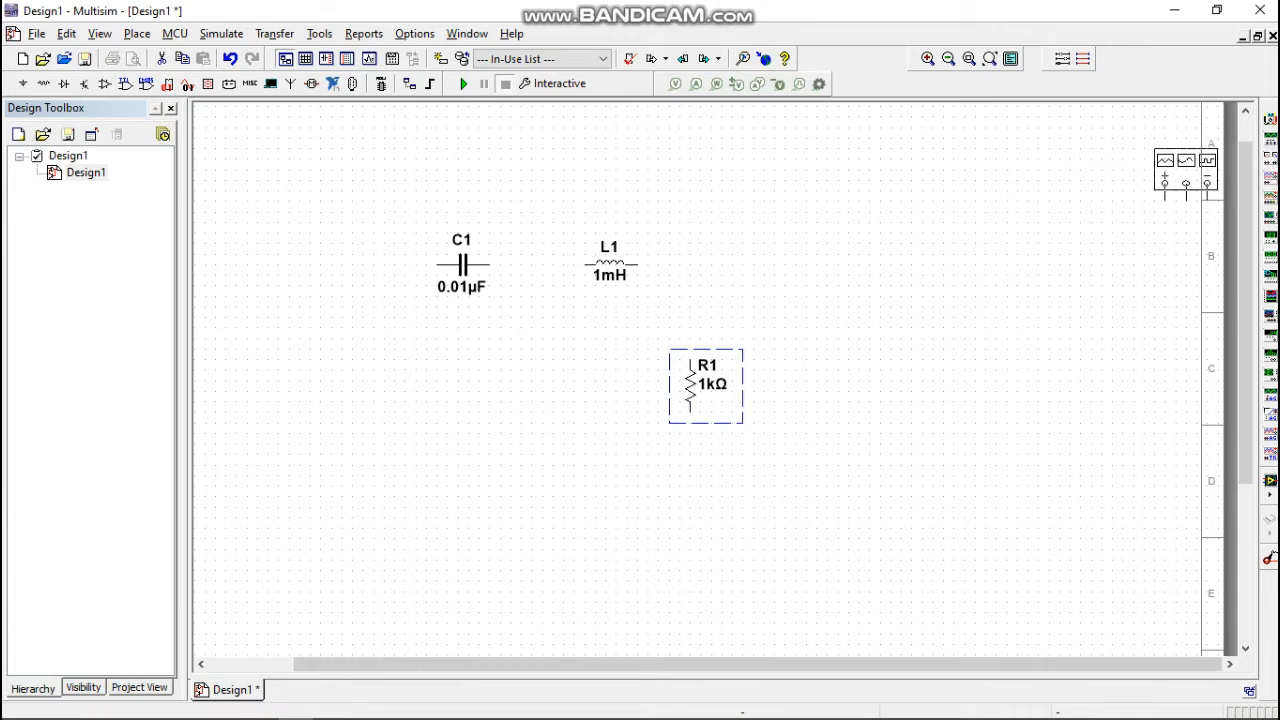
click(310, 233)
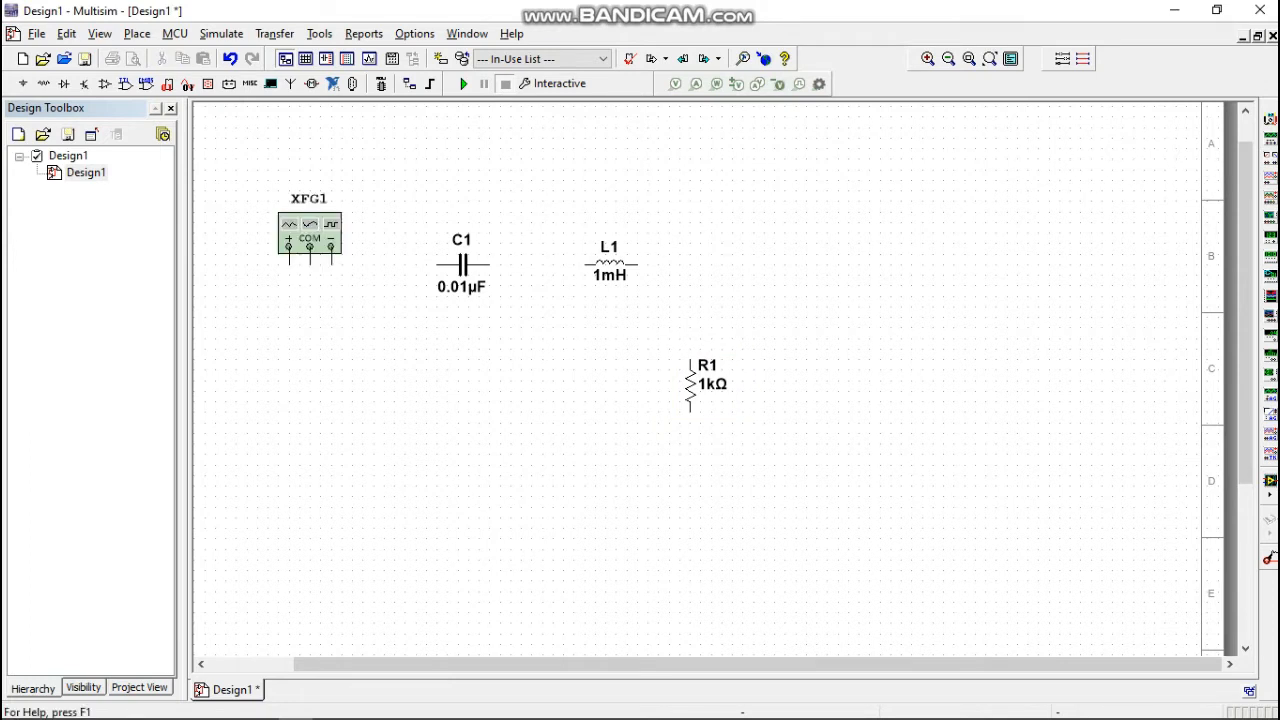
click(1270, 176)
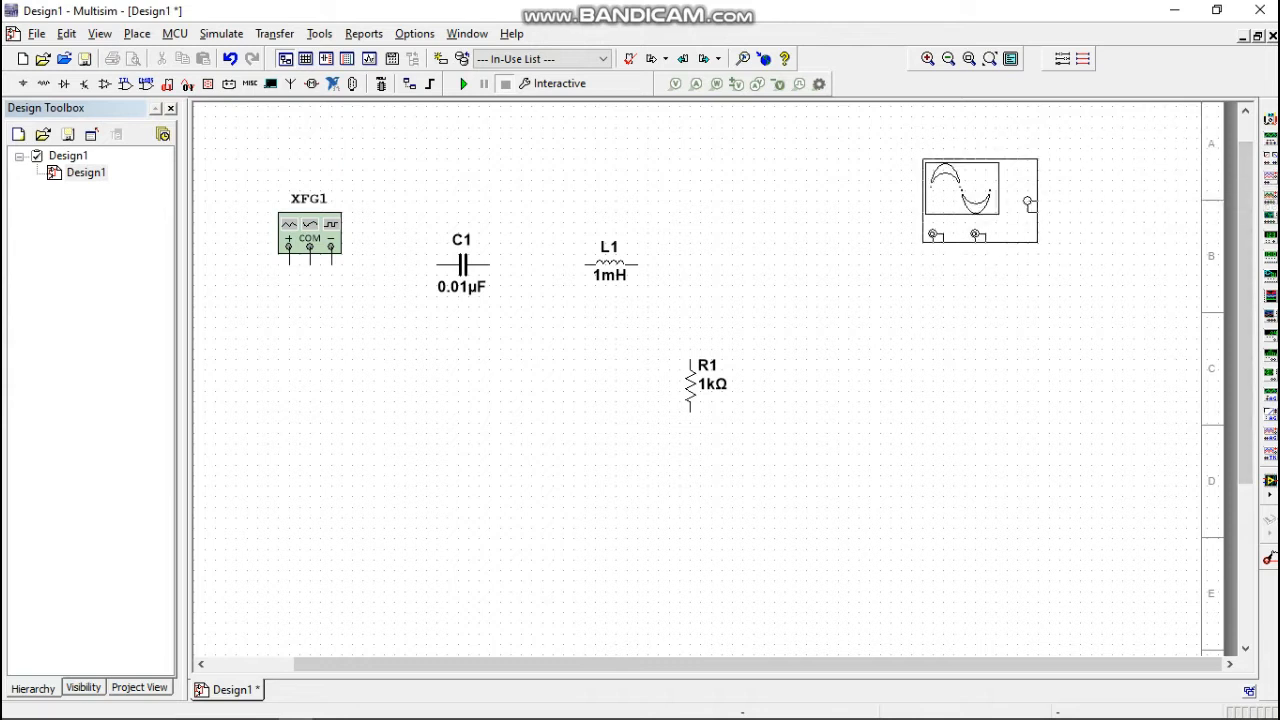
click(864, 222)
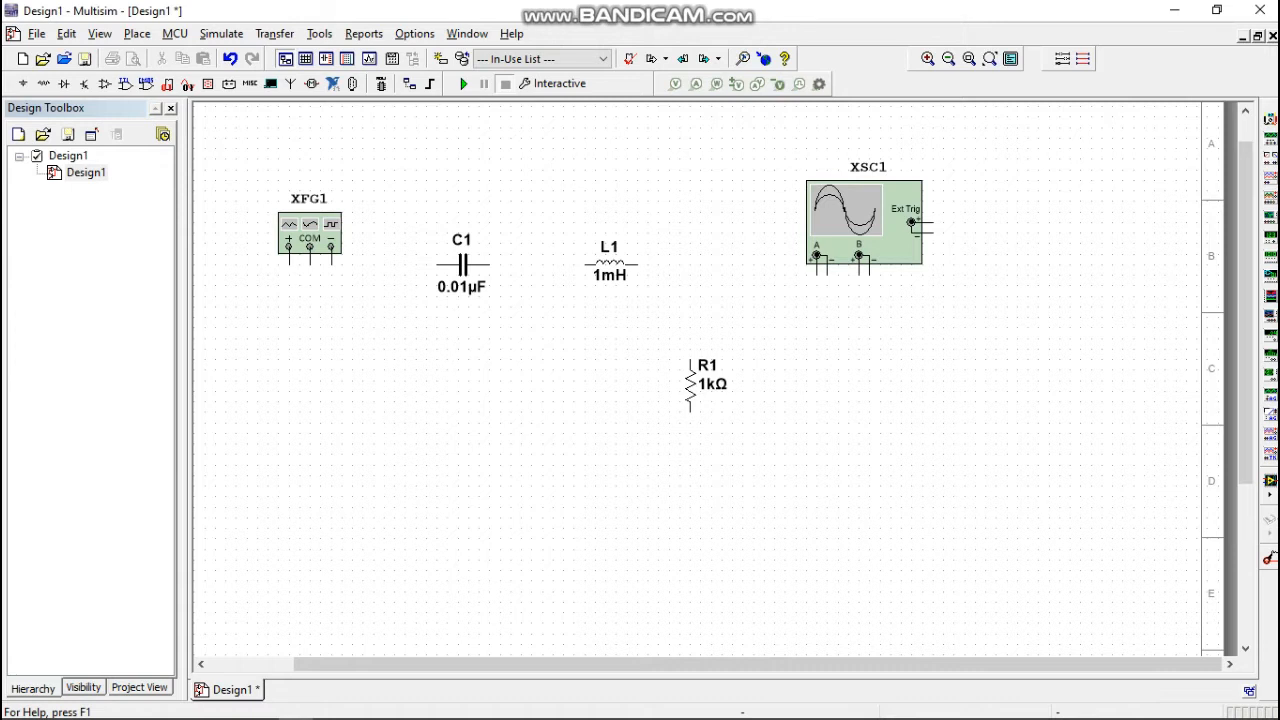
Wire capacitor C1 to inductor L1, and L1's free end to the upper terminal of resistor R1.
click(489, 265)
double_click(586, 265)
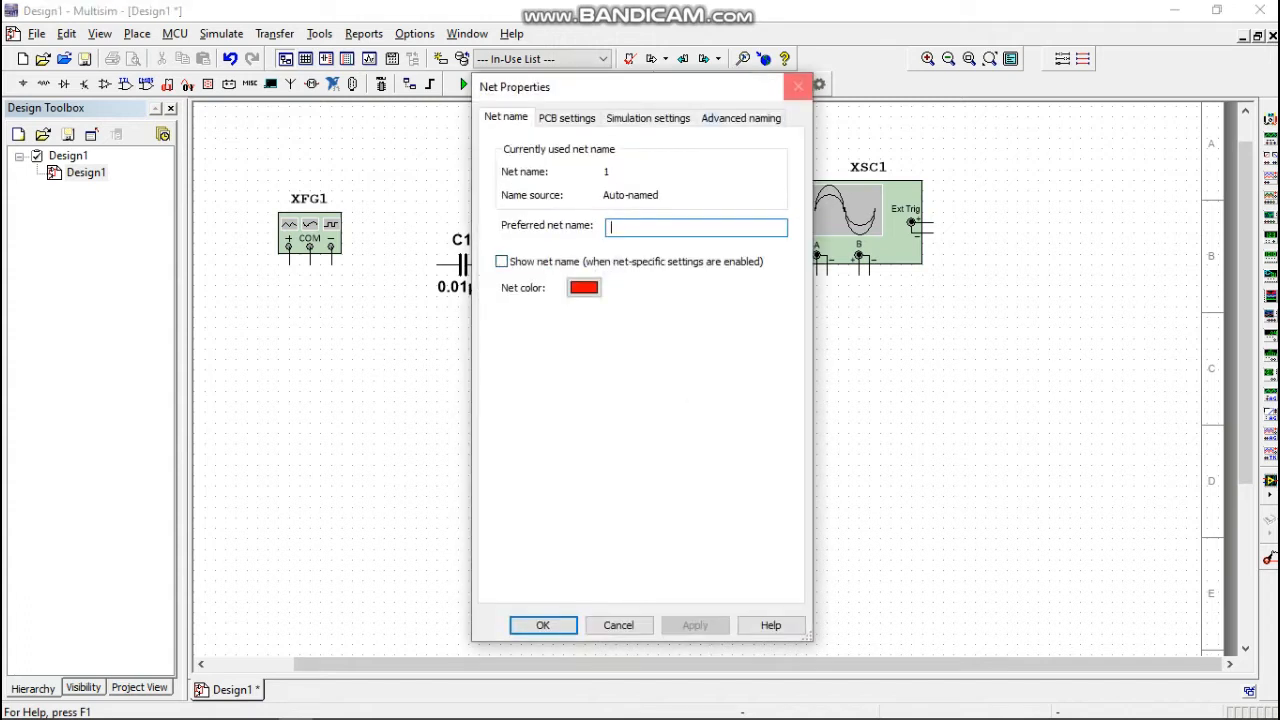
click(798, 86)
click(637, 265)
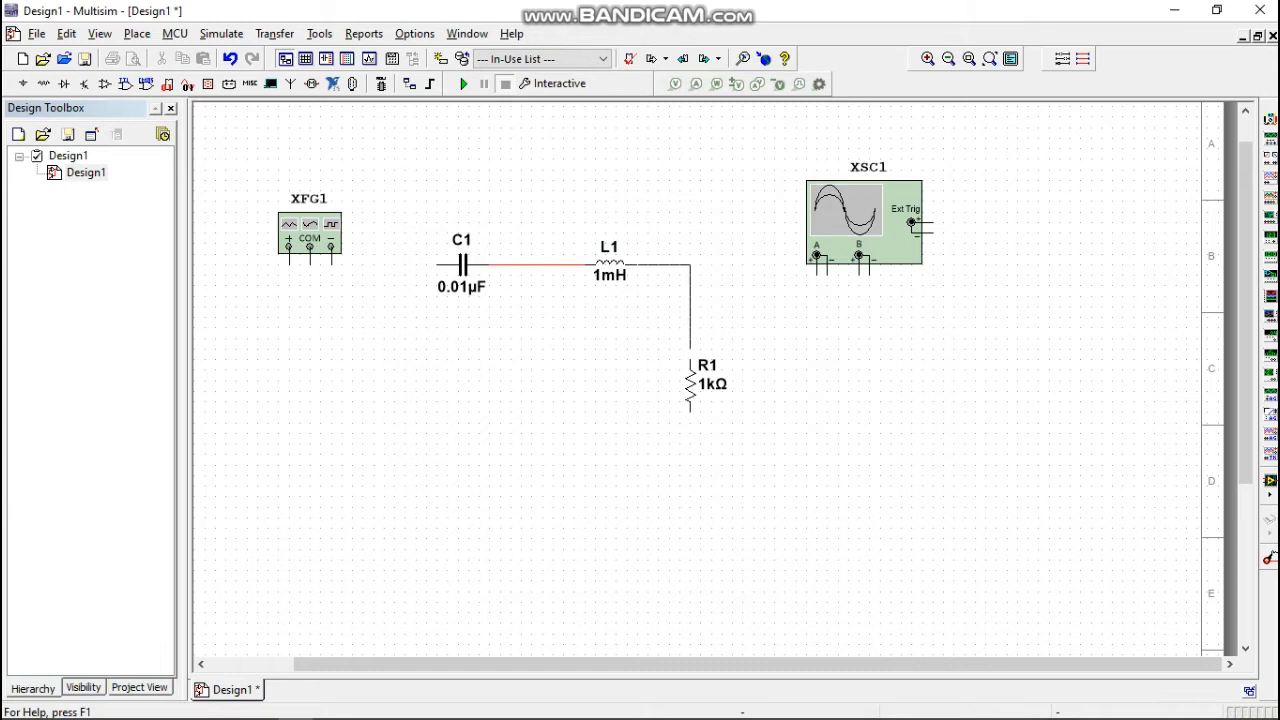
click(690, 363)
Wire R1's lower terminal to the function generator's COM terminal, and C1's free end to its + terminal.
click(690, 410)
click(310, 264)
click(405, 265)
click(288, 246)
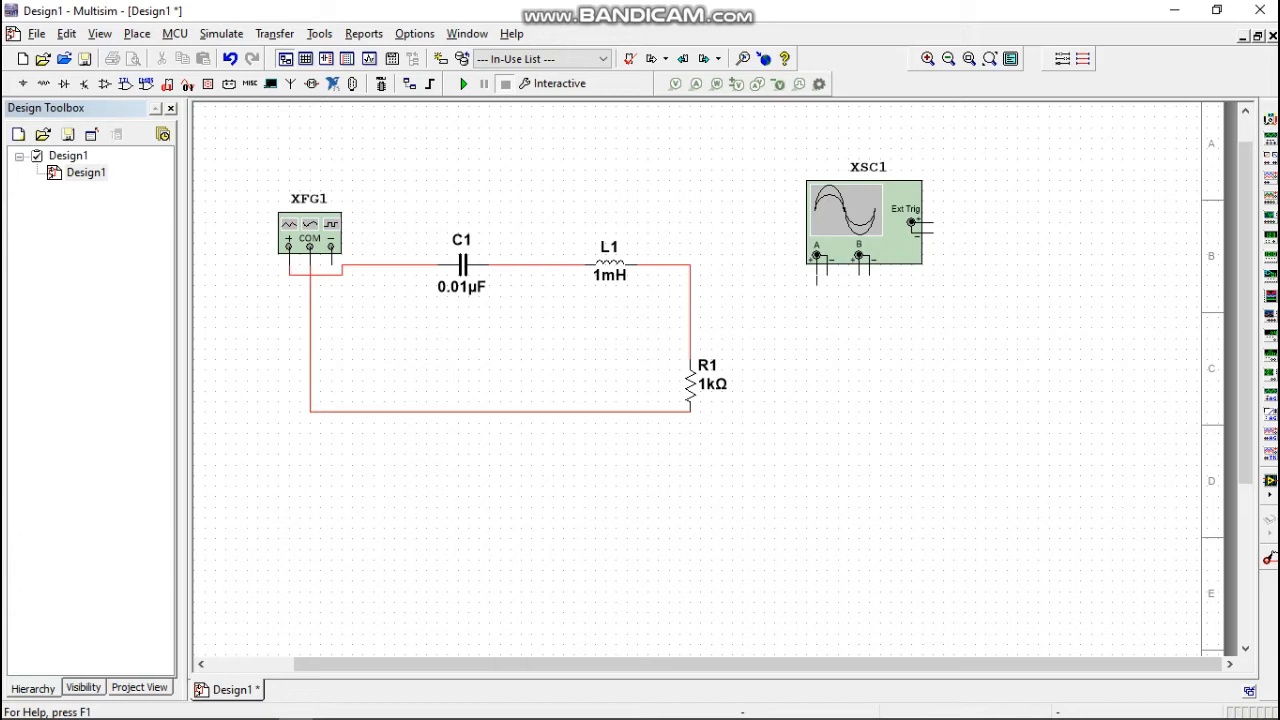
Connect oscilloscope channel A to the L1–R1 node and channel B to the generator's + wire, routing channel B's wire below the circuit.
click(690, 265)
click(858, 257)
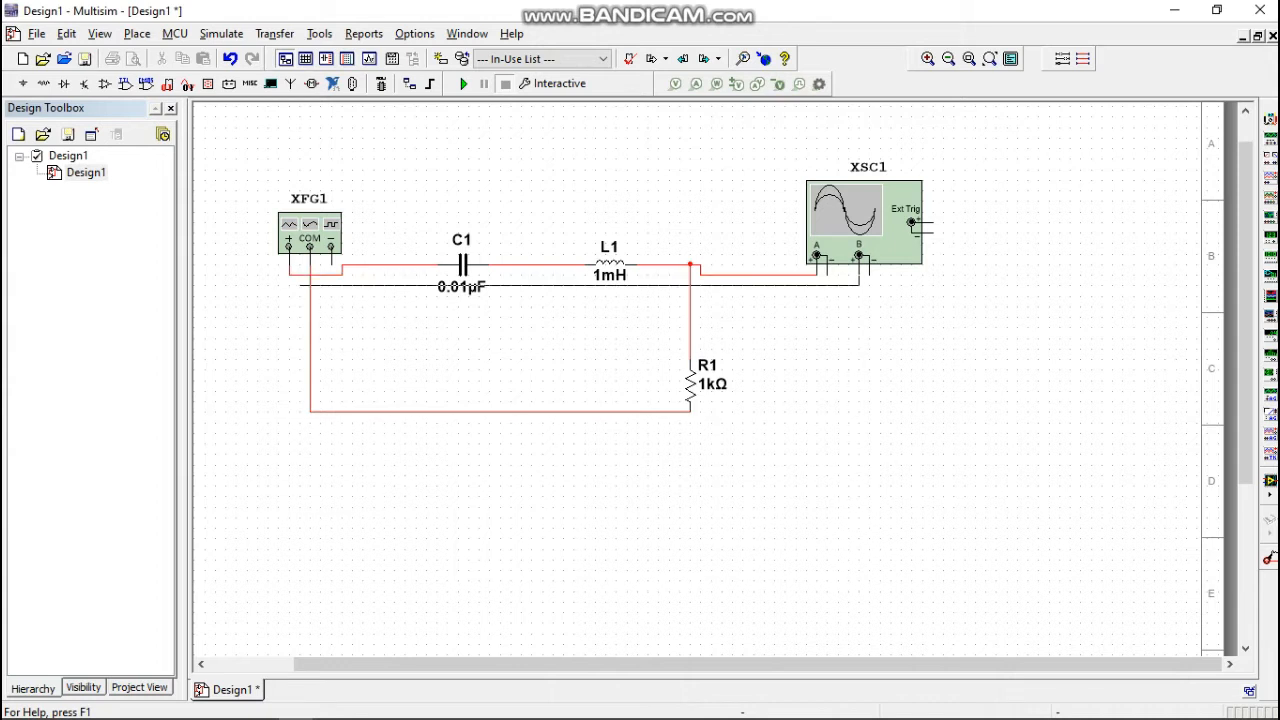
click(298, 275)
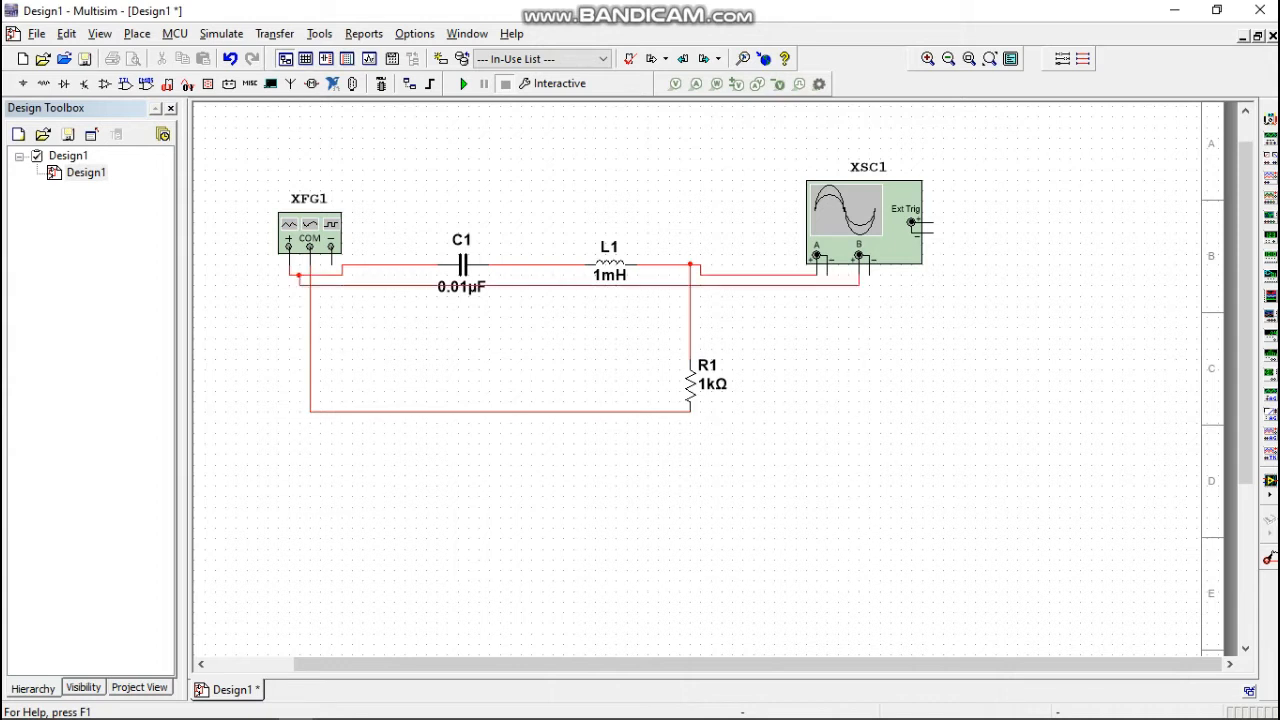
click(560, 286)
drag(560, 464, 560, 464)
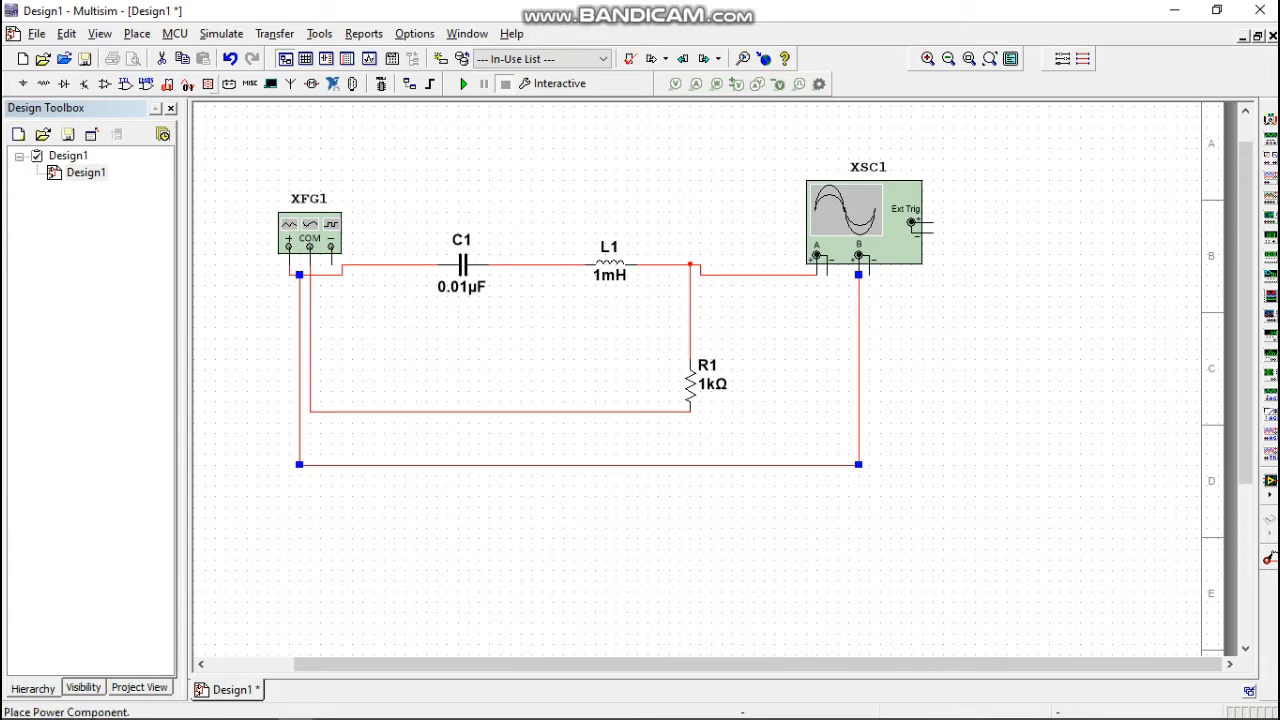
Place a GROUND from the Sources group on the wire joining the function generator's COM terminal to R1's lower end.
click(137, 33)
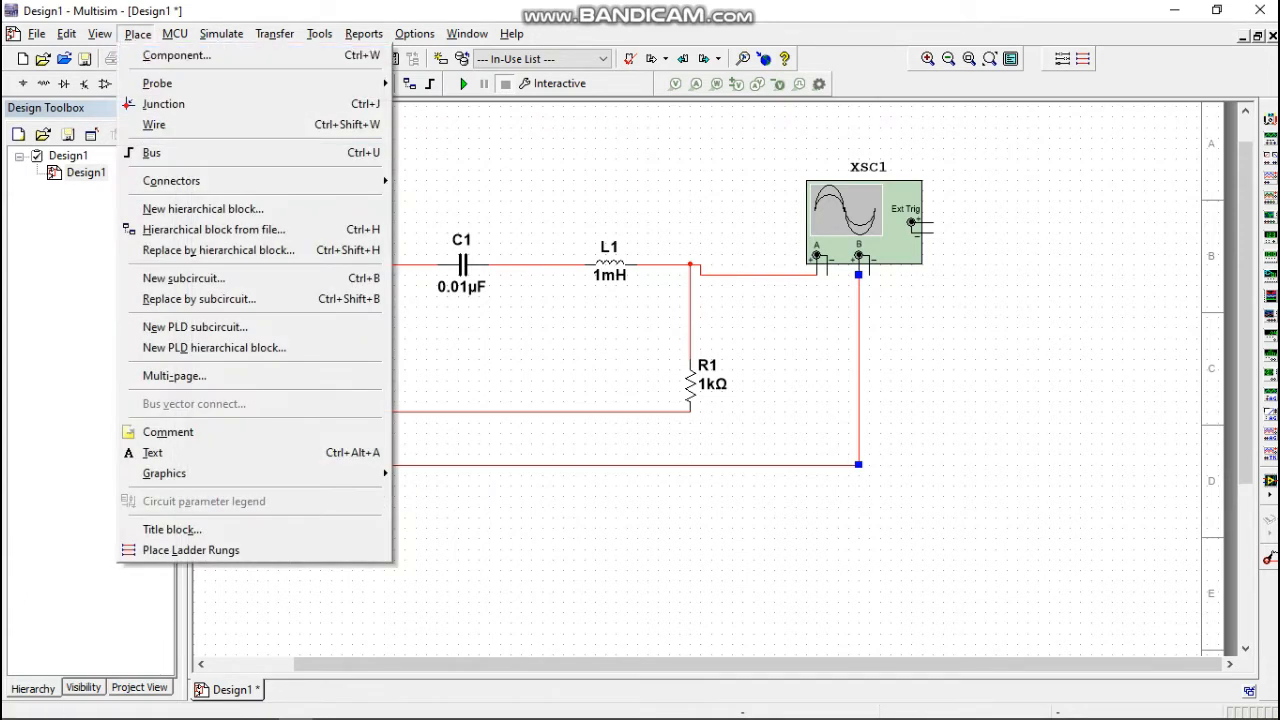
click(176, 55)
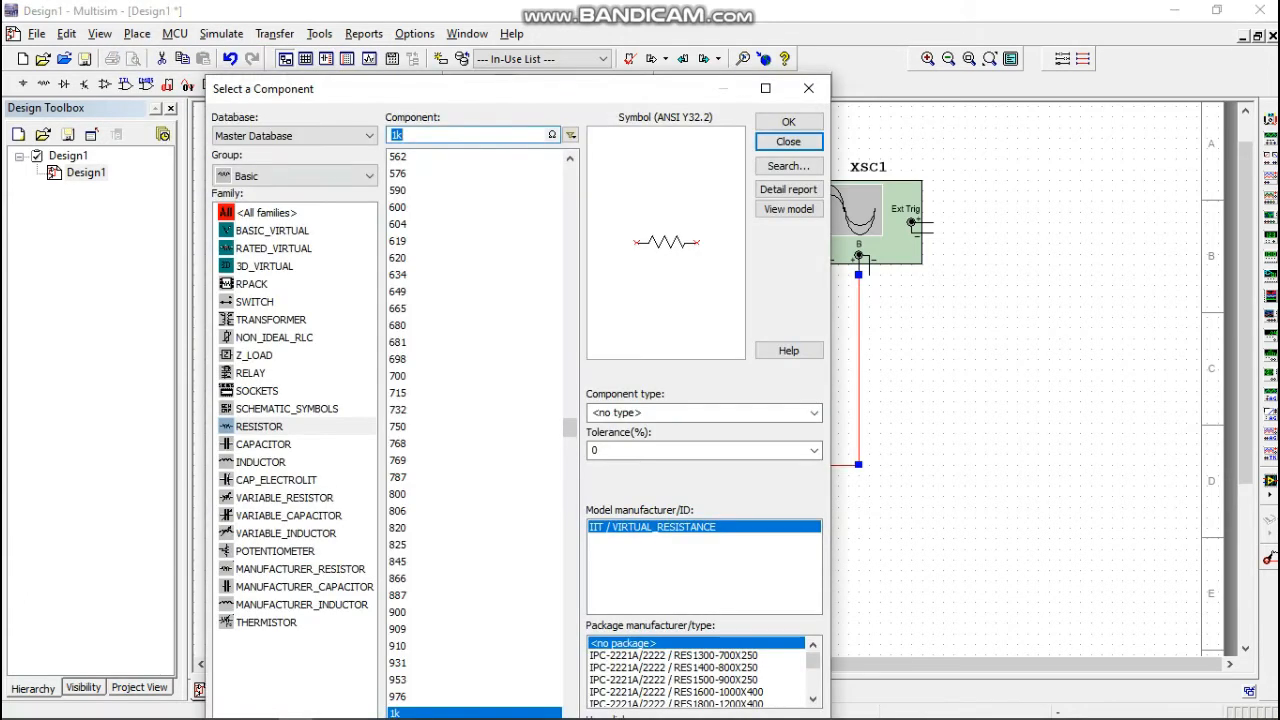
click(300, 176)
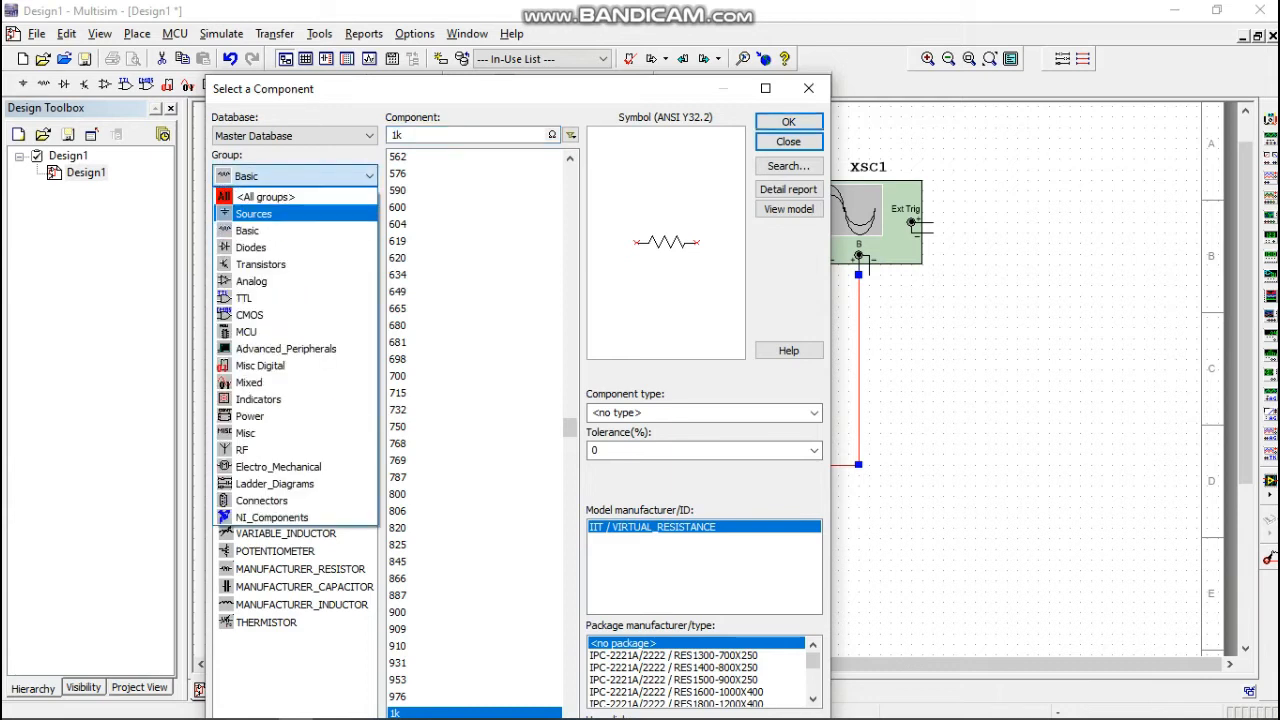
click(262, 214)
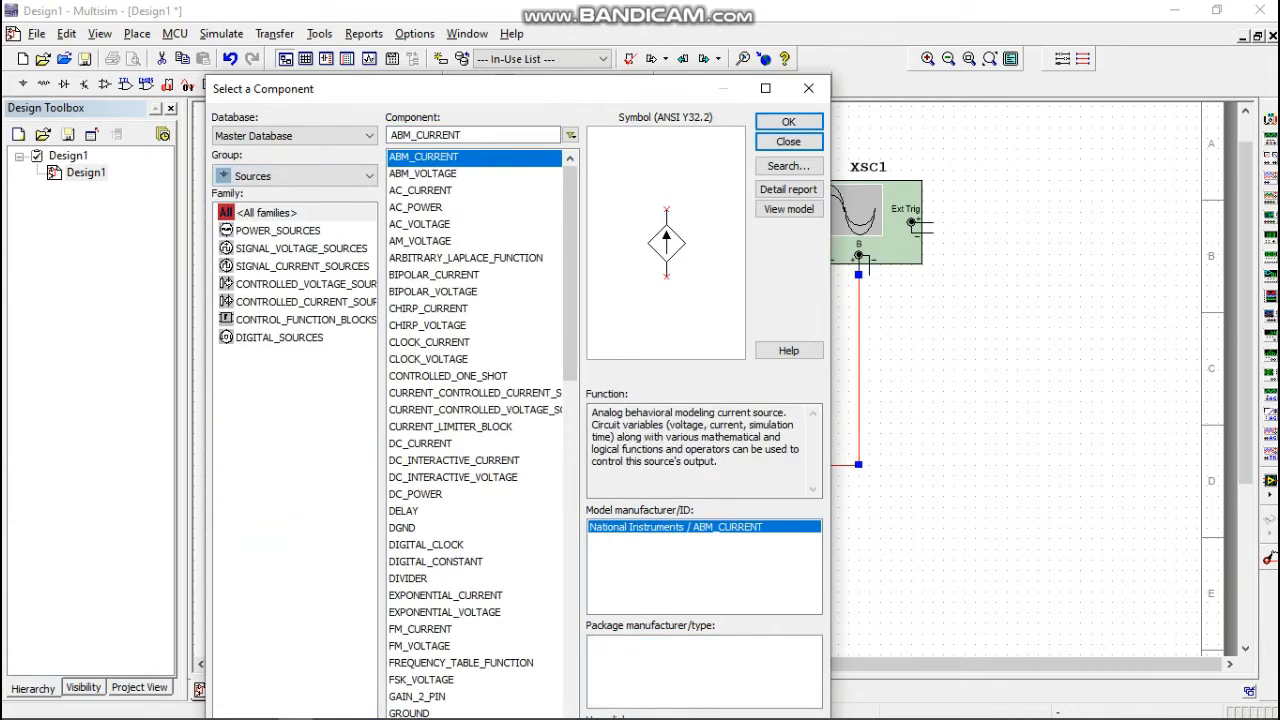
scroll(475, 430, down, 11)
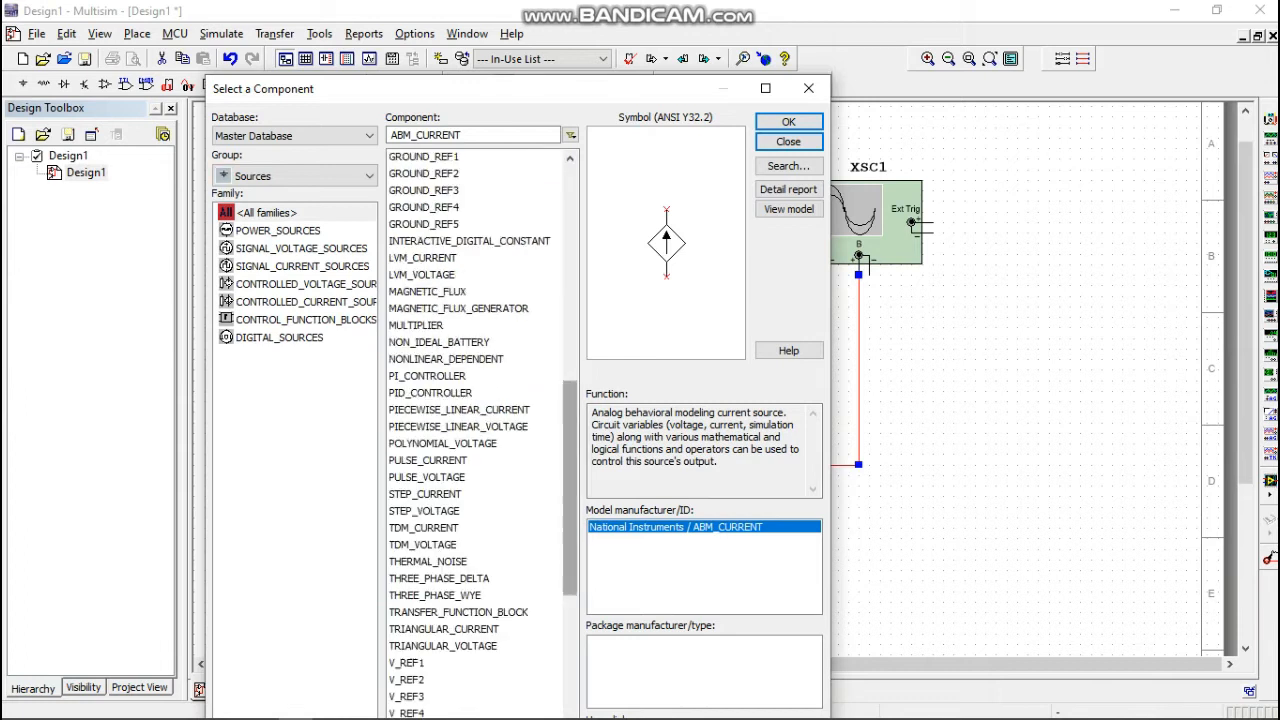
scroll(475, 430, up, 10)
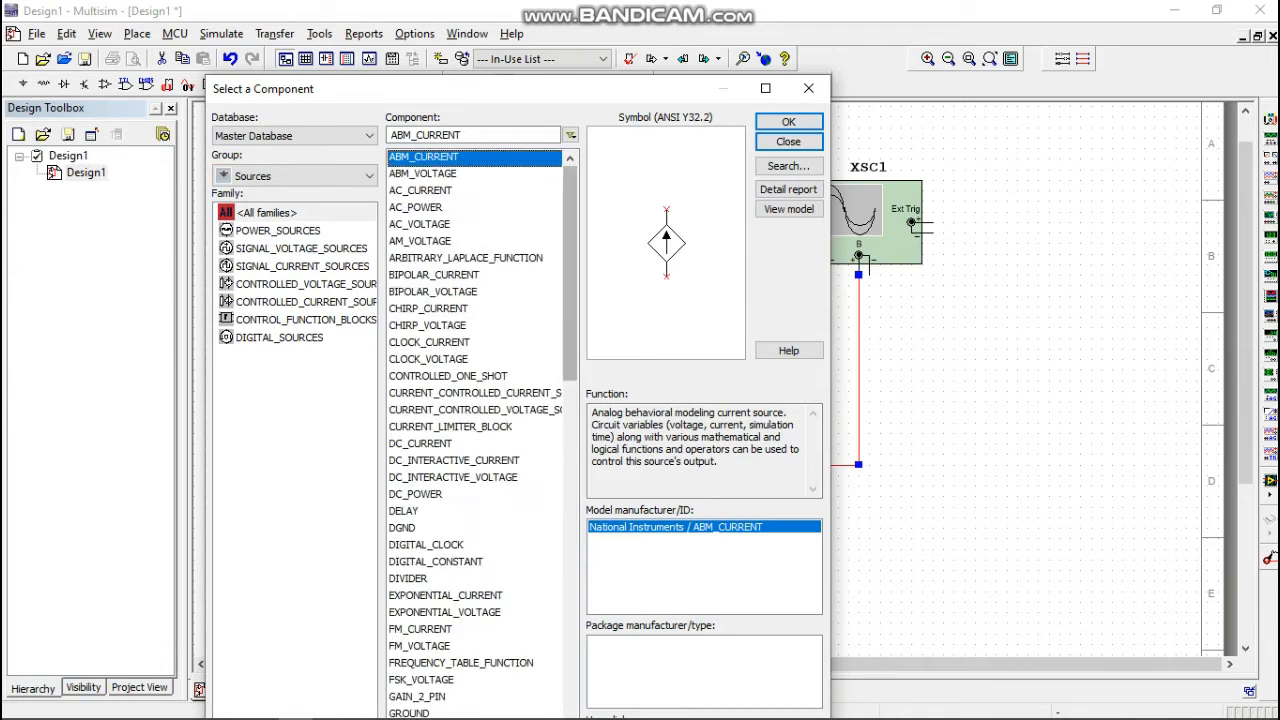
scroll(475, 430, down, 10)
click(570, 158)
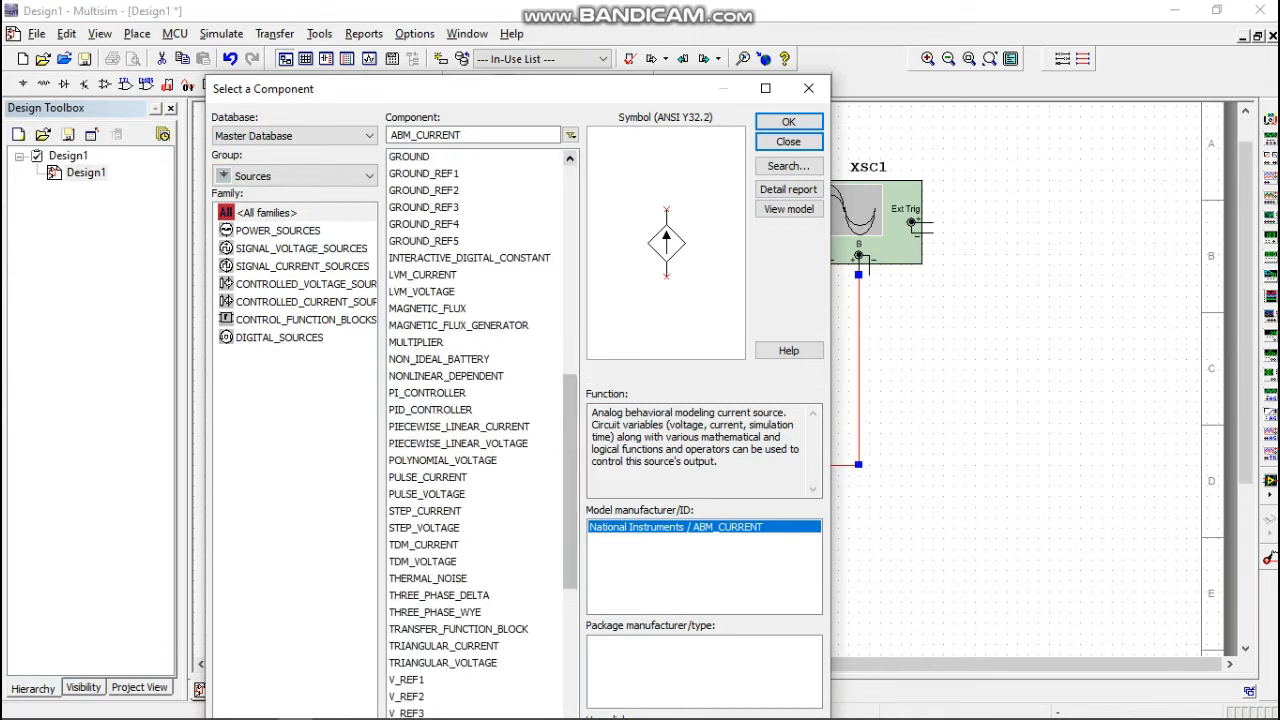
click(570, 158)
click(418, 157)
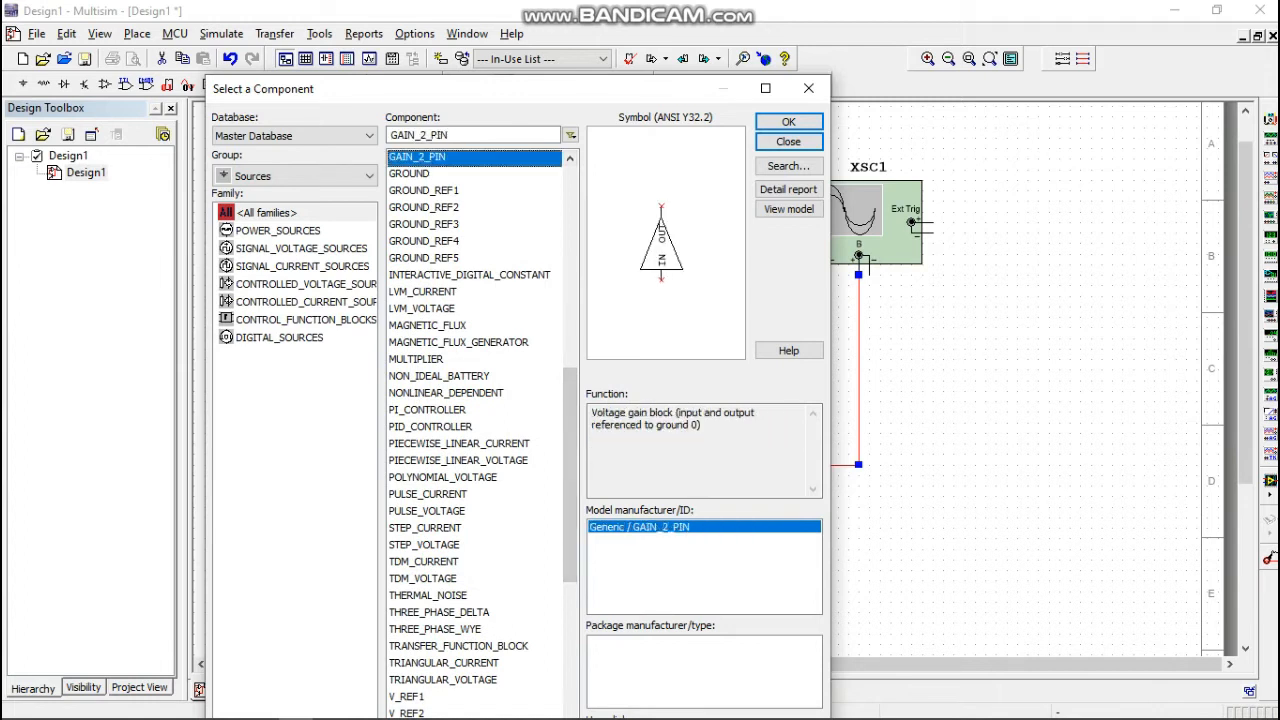
click(410, 174)
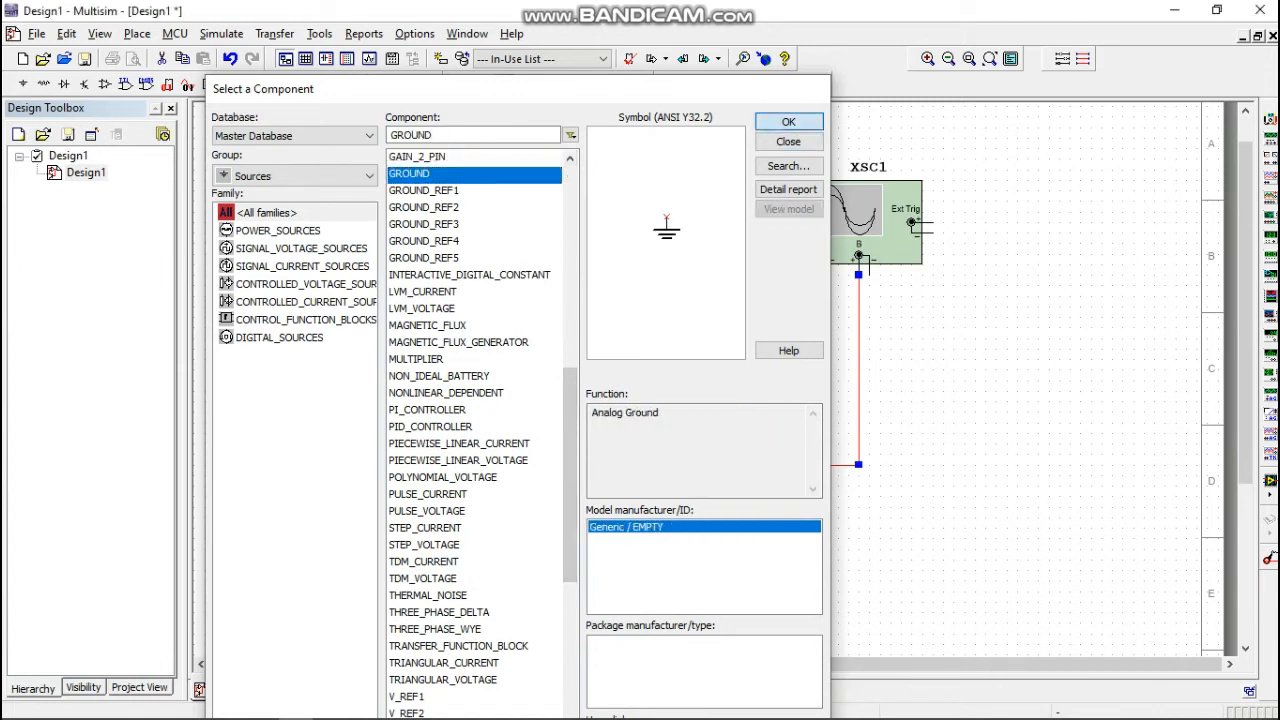
click(788, 121)
click(520, 411)
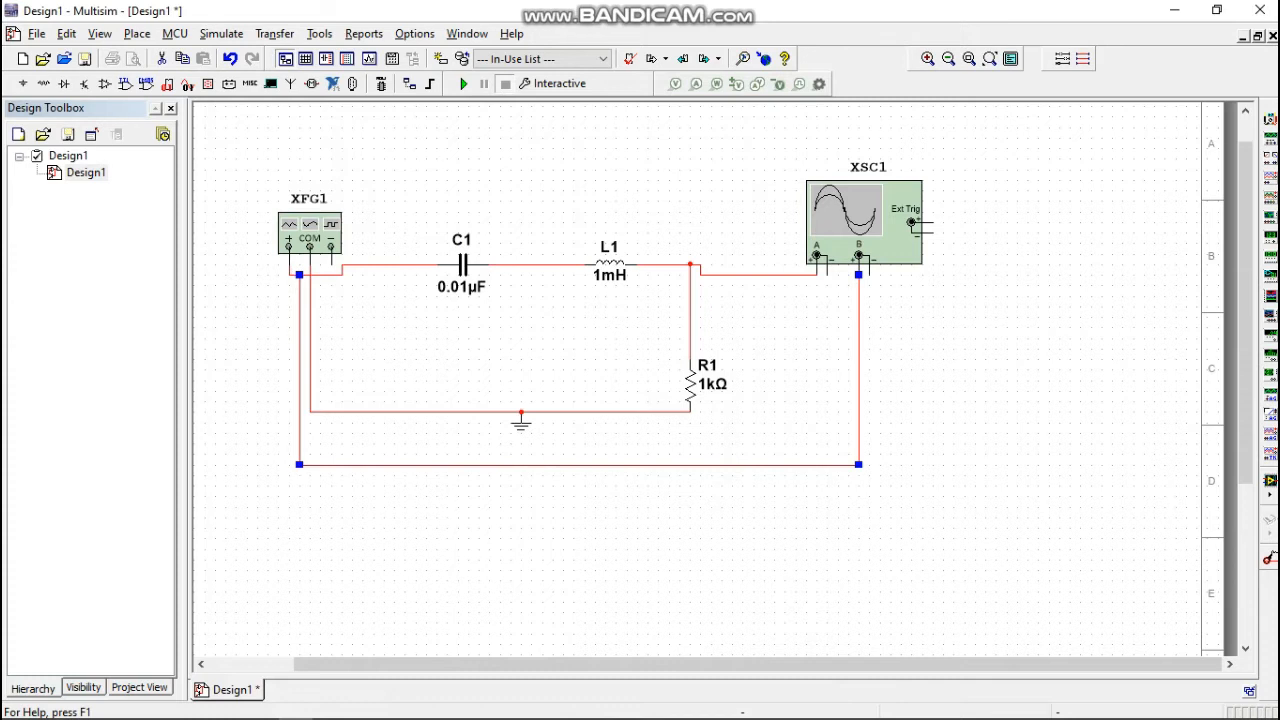
Place a ground on the negative terminals of oscilloscope channels A and B, and finish placing components.
click(788, 121)
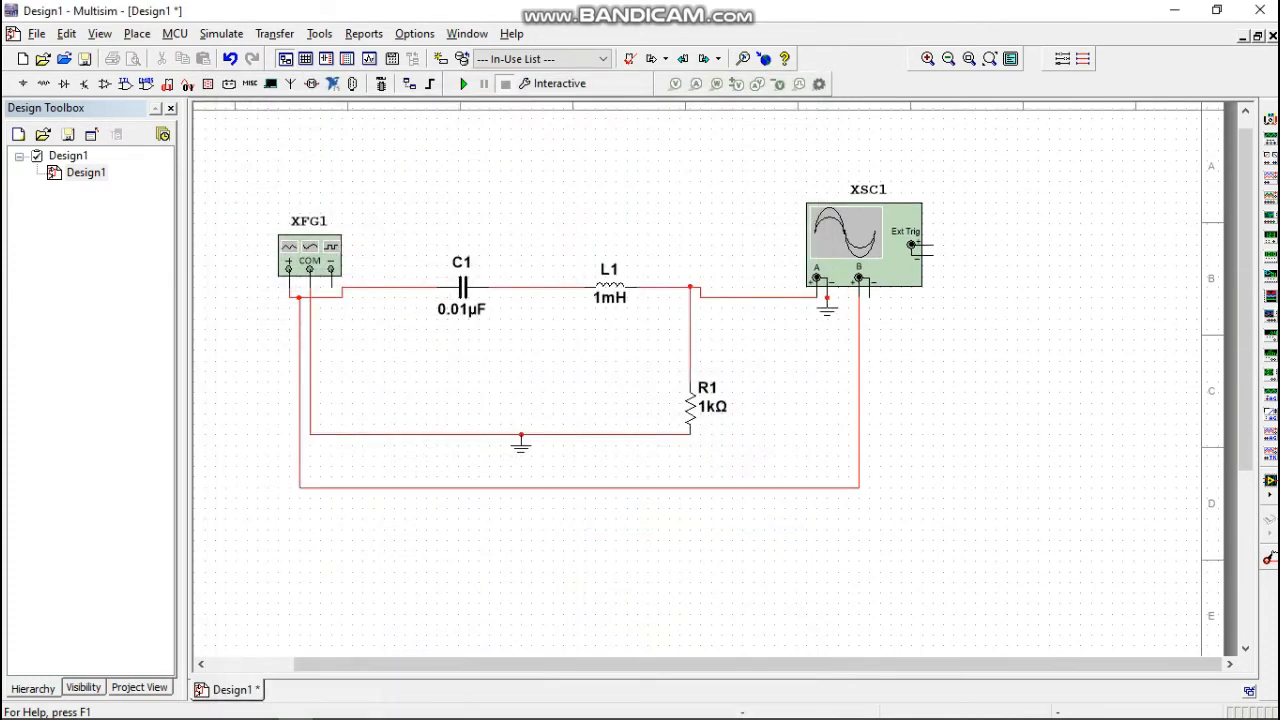
click(826, 298)
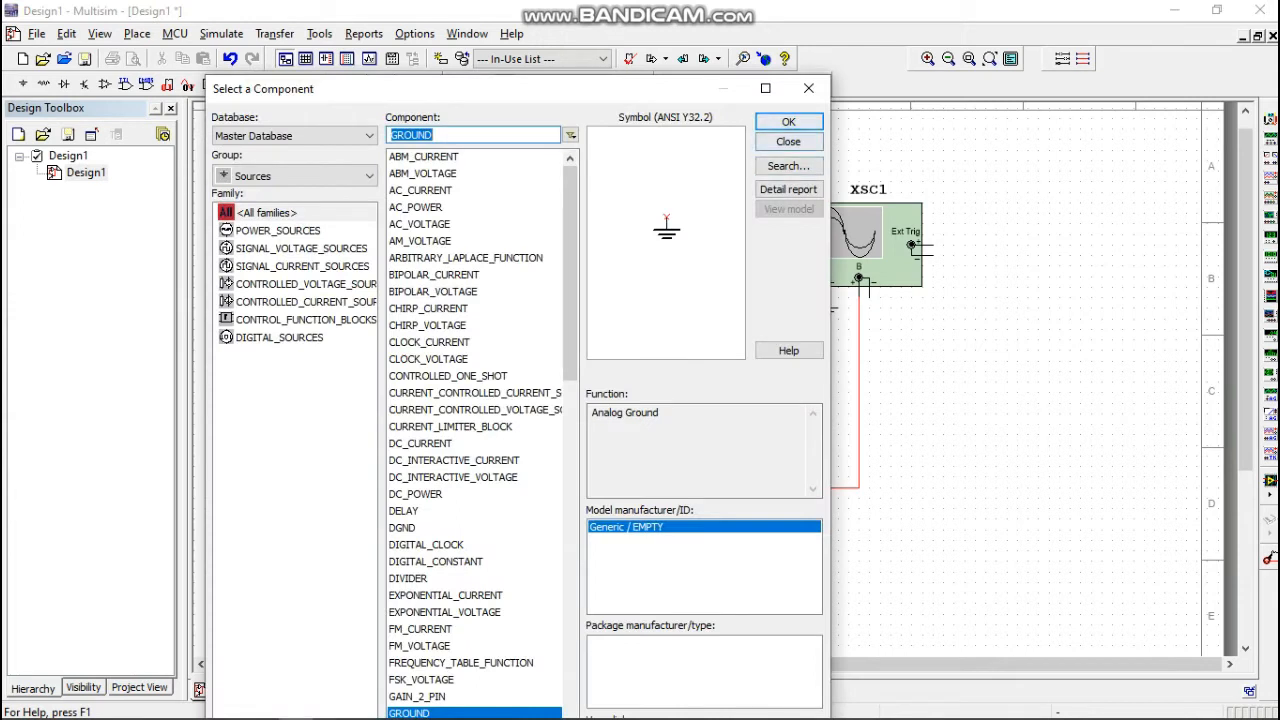
click(788, 121)
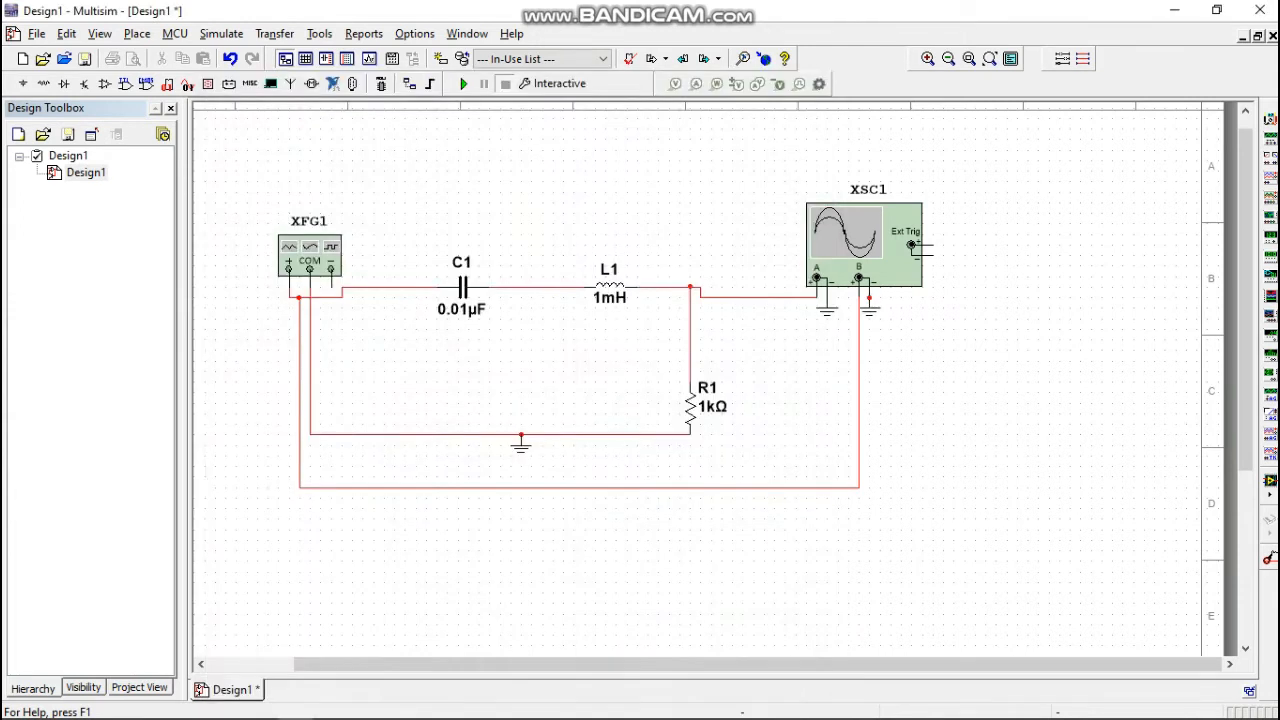
click(869, 298)
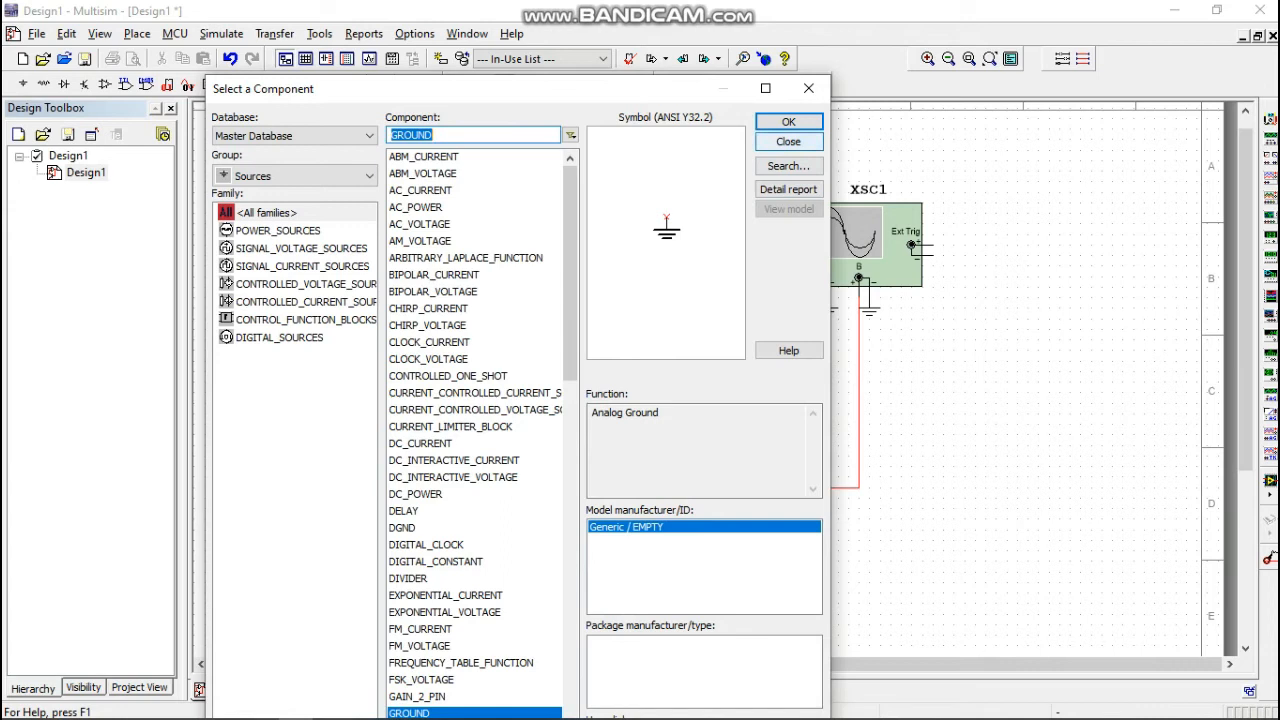
click(788, 142)
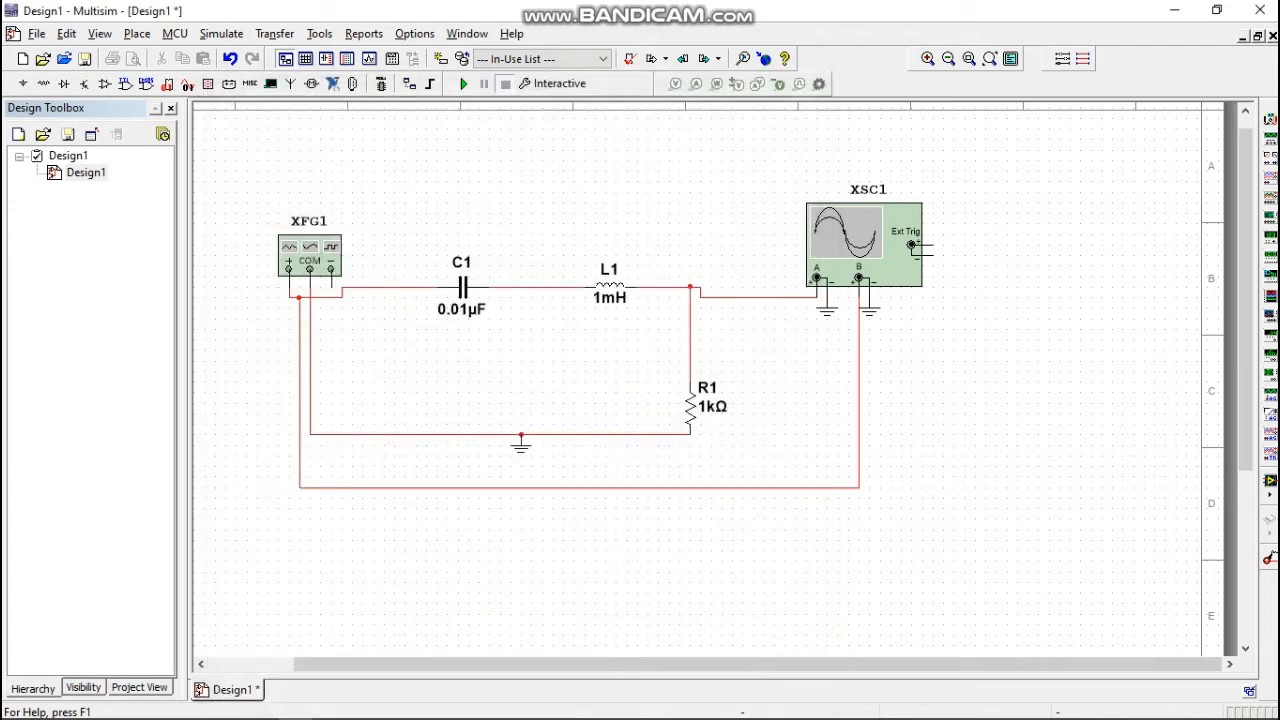
Name the net between L1, R1 and oscilloscope channel A vout, and show its net name on the schematic.
double_click(712, 296)
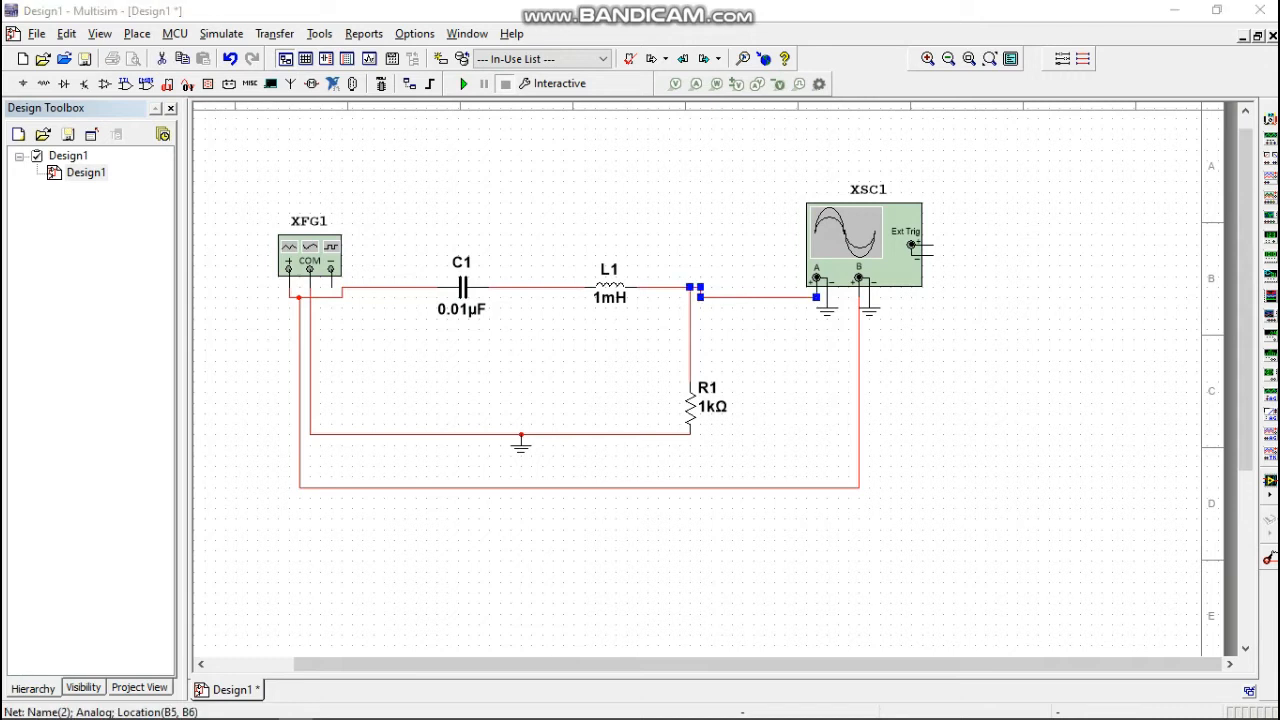
click(502, 261)
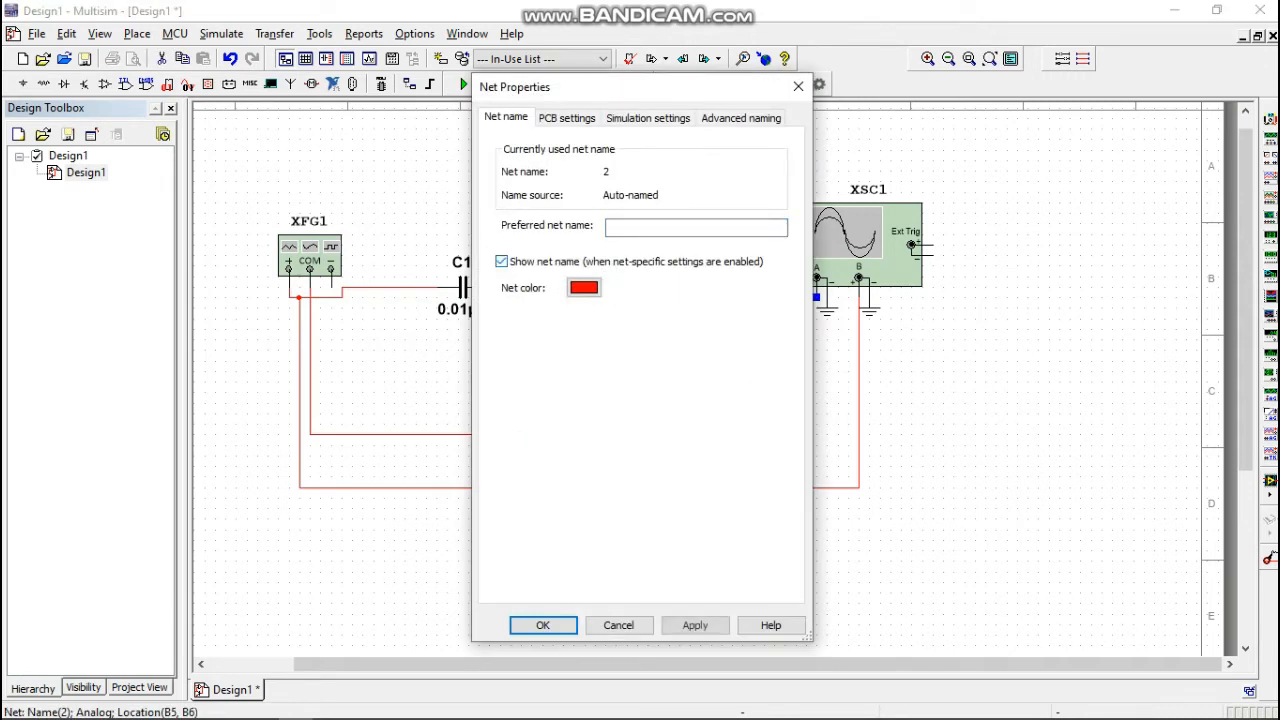
click(696, 228)
text(vout)
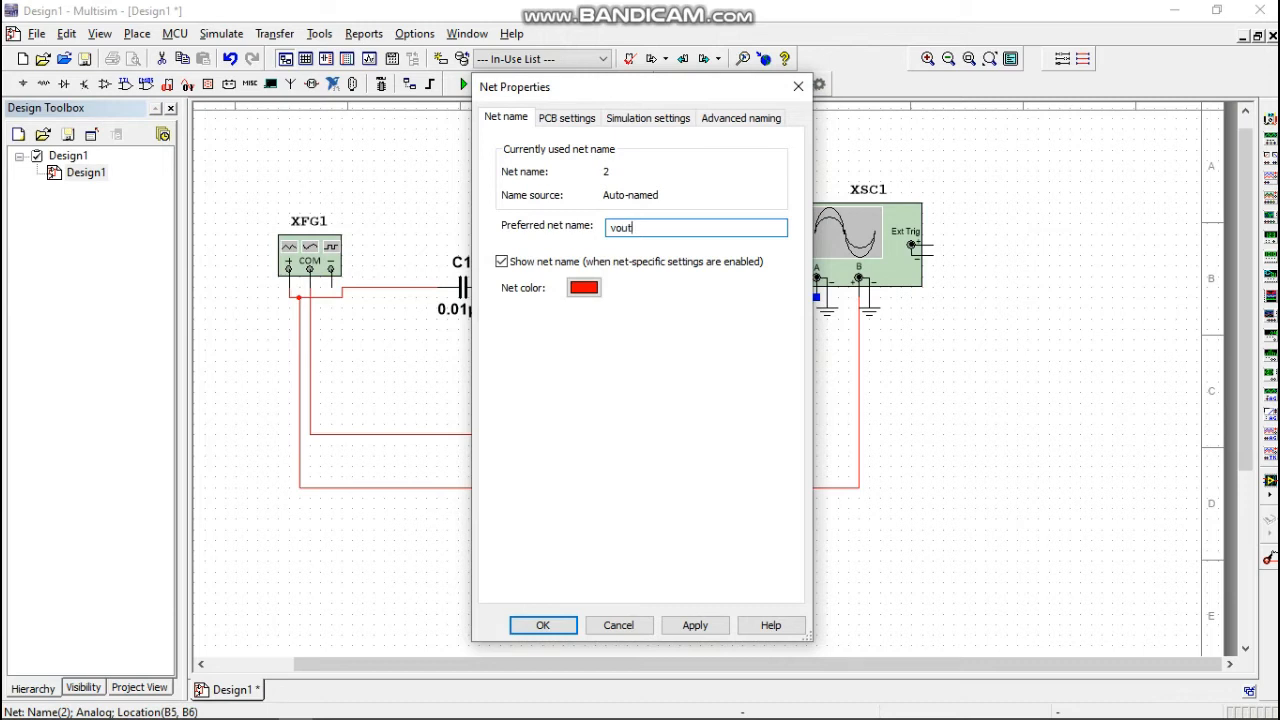
key(Return)
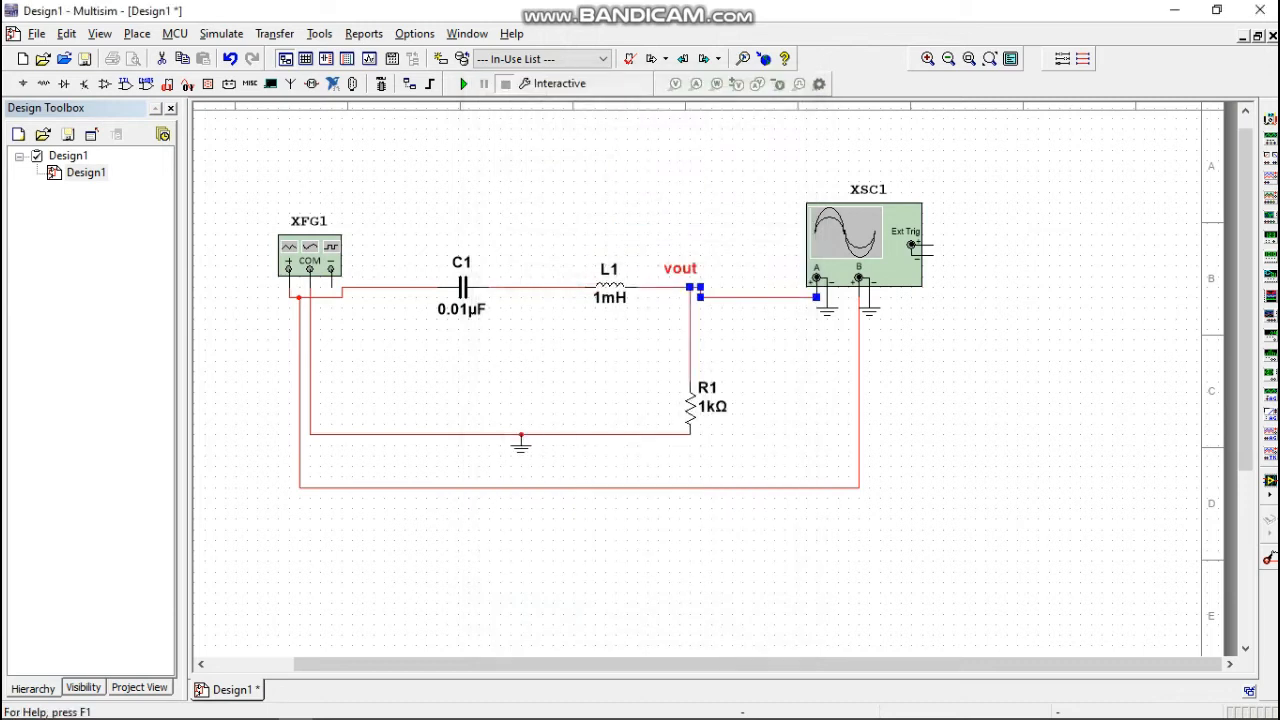
key(Escape)
Name the net between the generator's + terminal and C1 vin, and show its net name on the schematic.
double_click(390, 288)
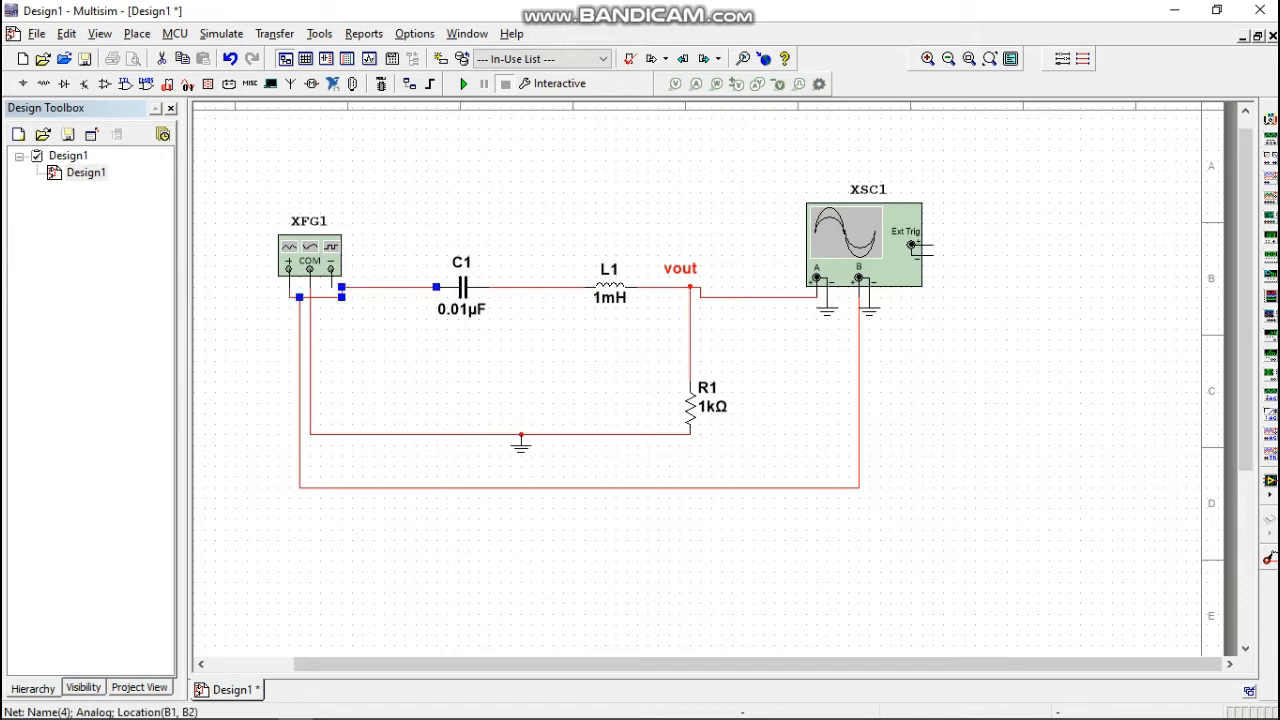
click(502, 262)
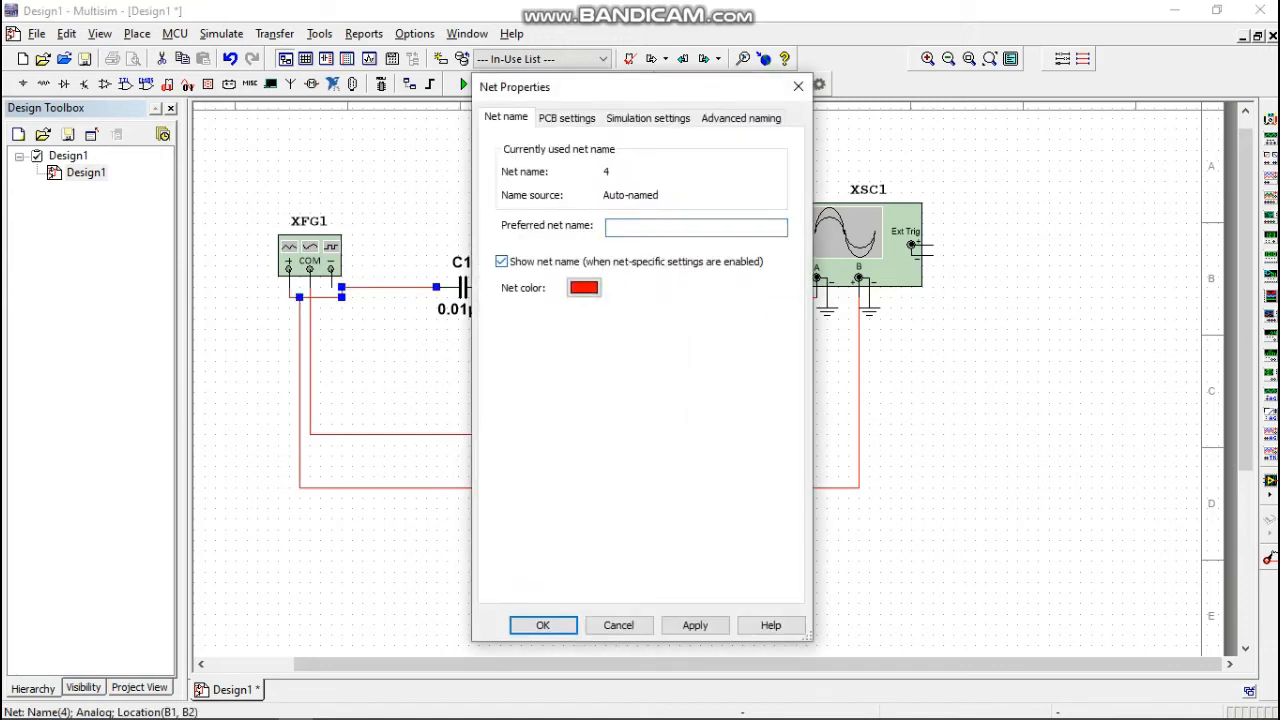
click(696, 228)
text(vin)
click(543, 625)
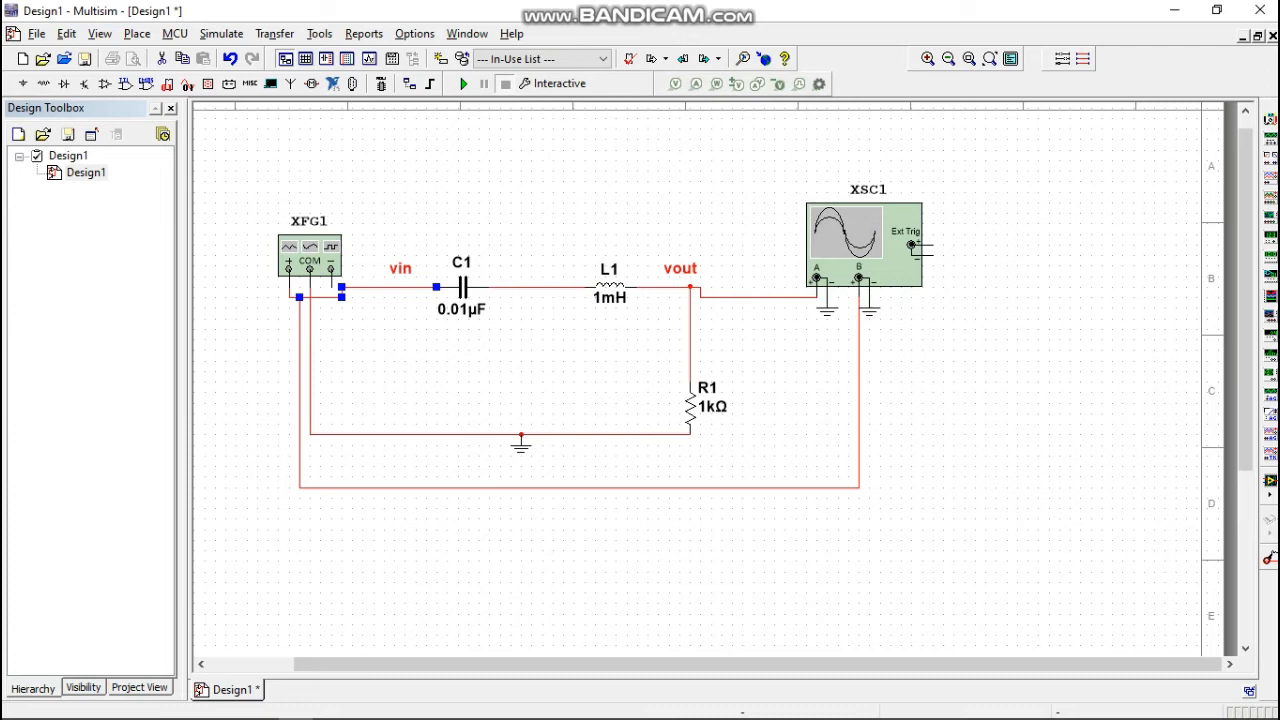
Run the interactive simulation and set the timebase scale of oscilloscope XSC1 to 500 ms/Div.
click(463, 83)
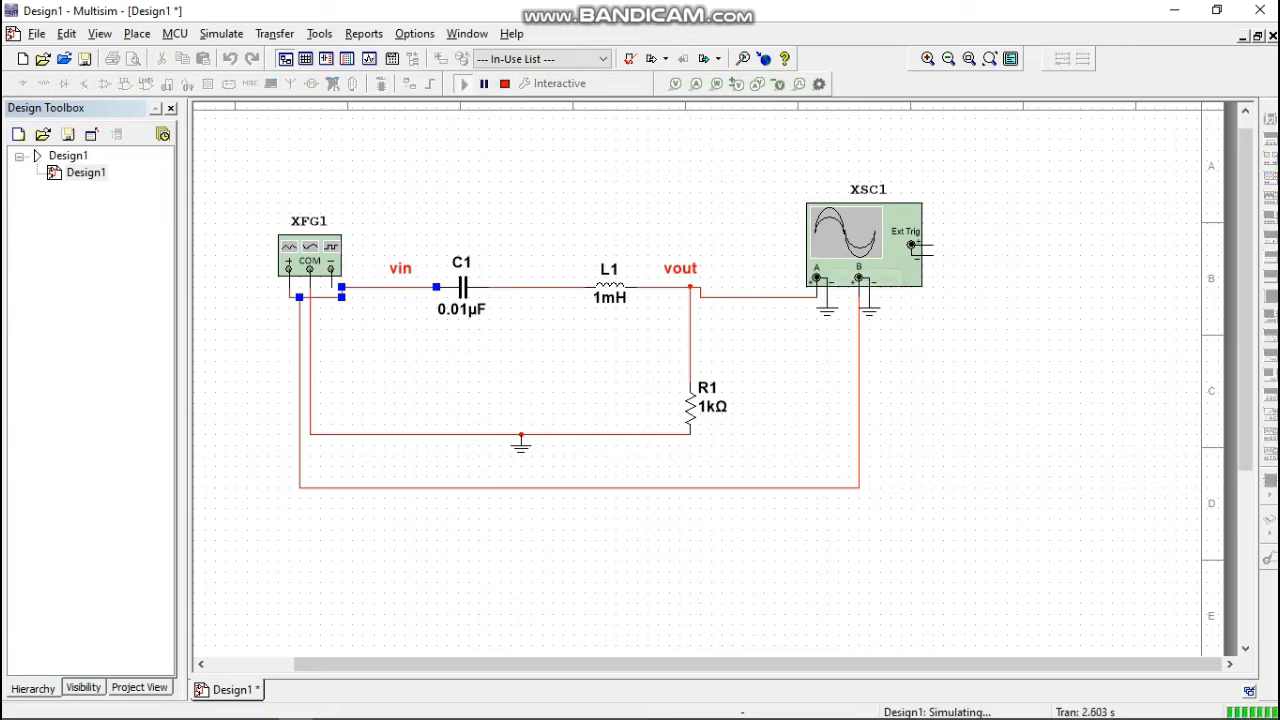
double_click(920, 250)
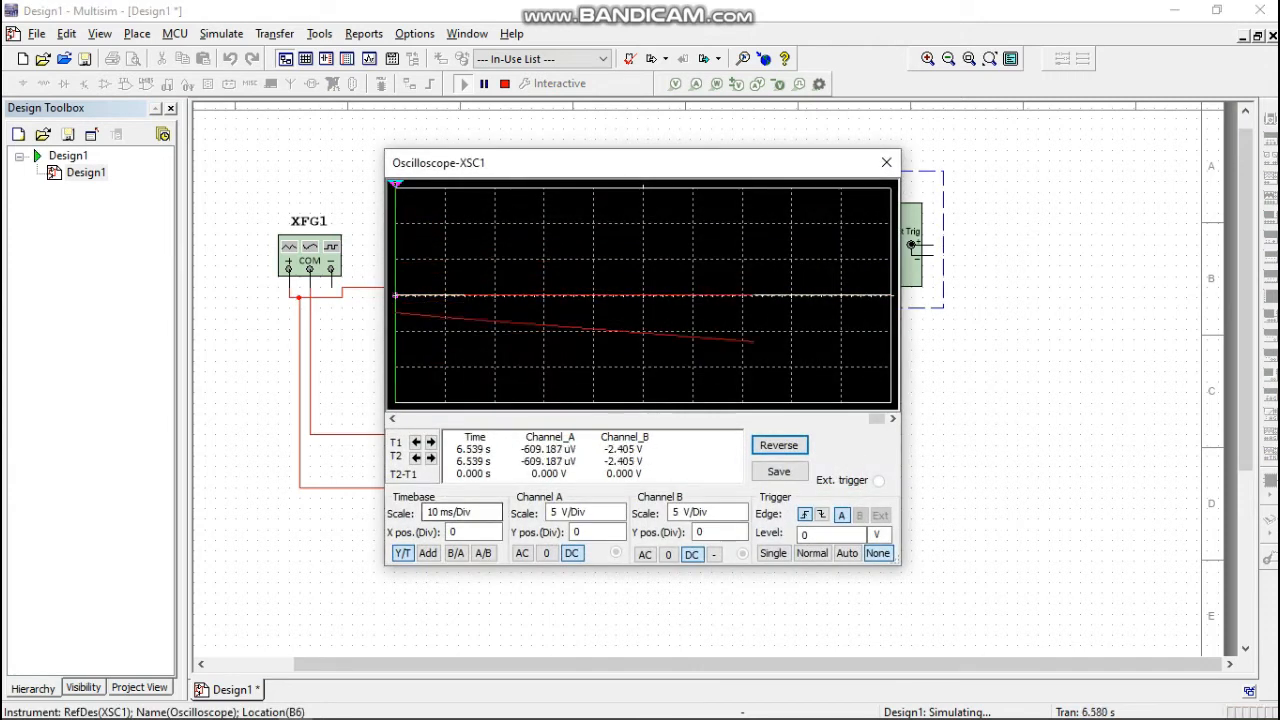
click(495, 508)
click(495, 508)
click(495, 508)
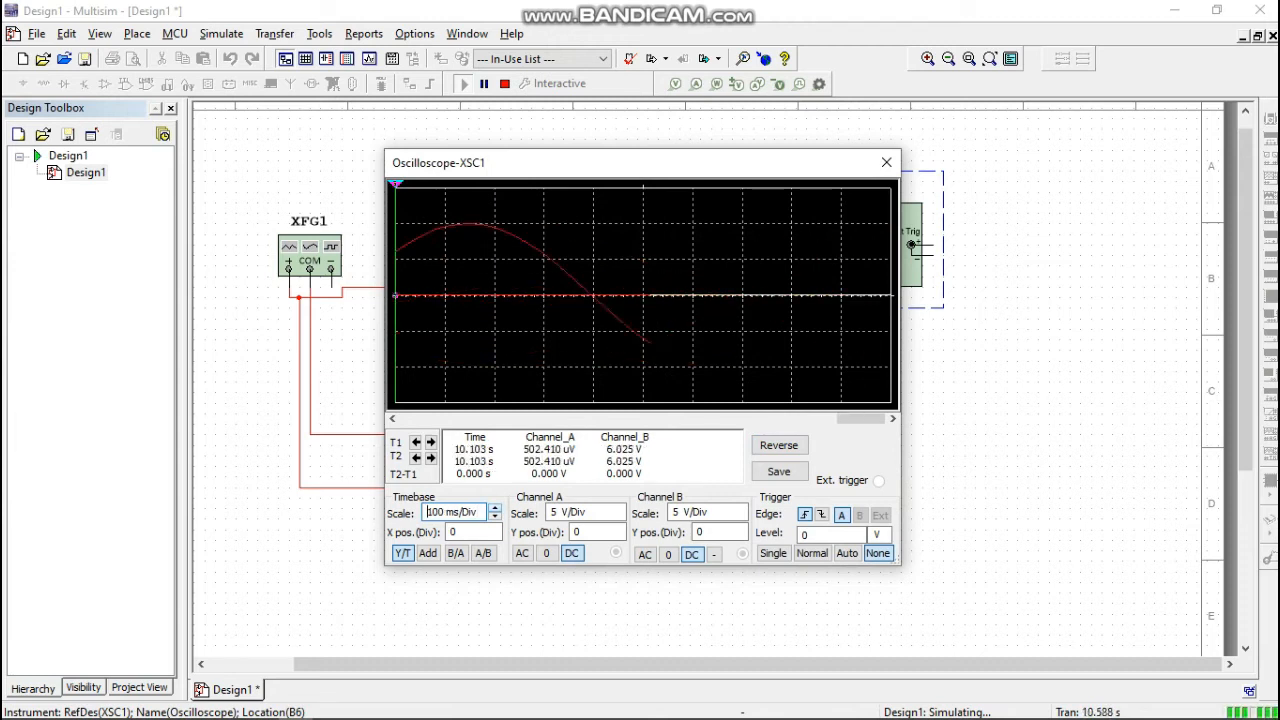
click(495, 508)
click(495, 508)
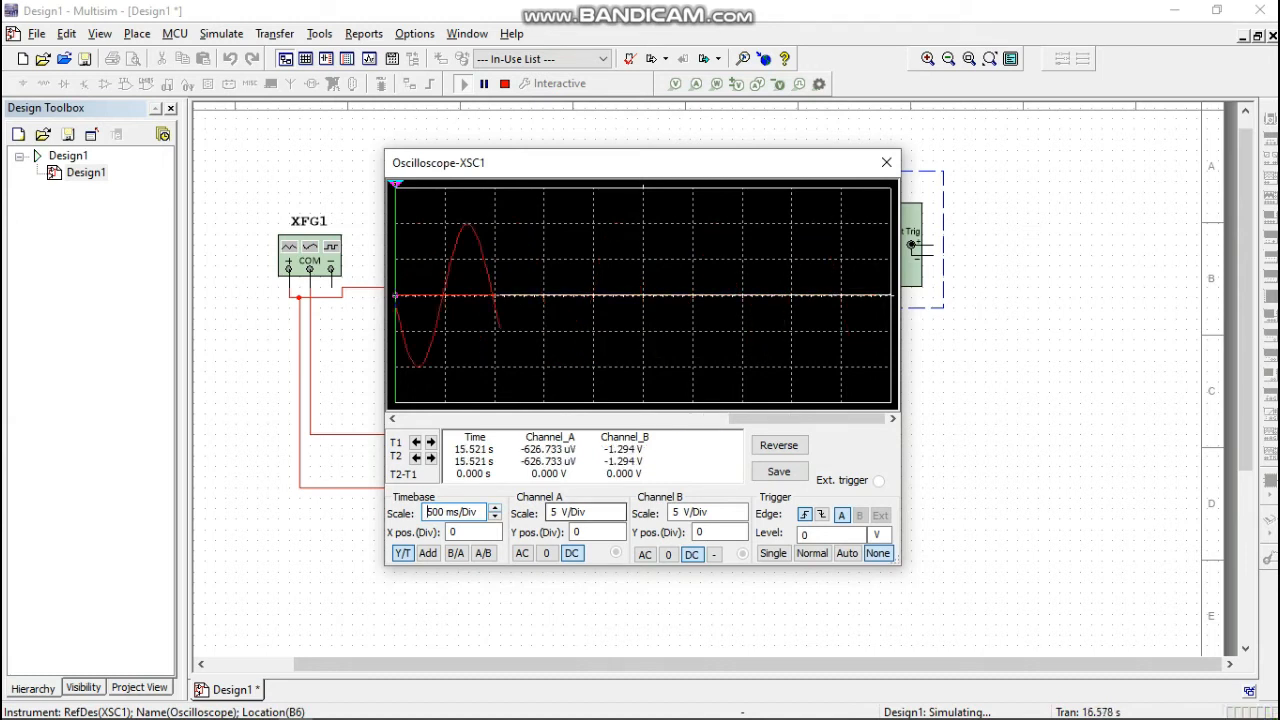
Set the oscilloscope's timebase X position to 0.4 and channel A's Y position to -3.4 divisions.
click(470, 532)
text(.4)
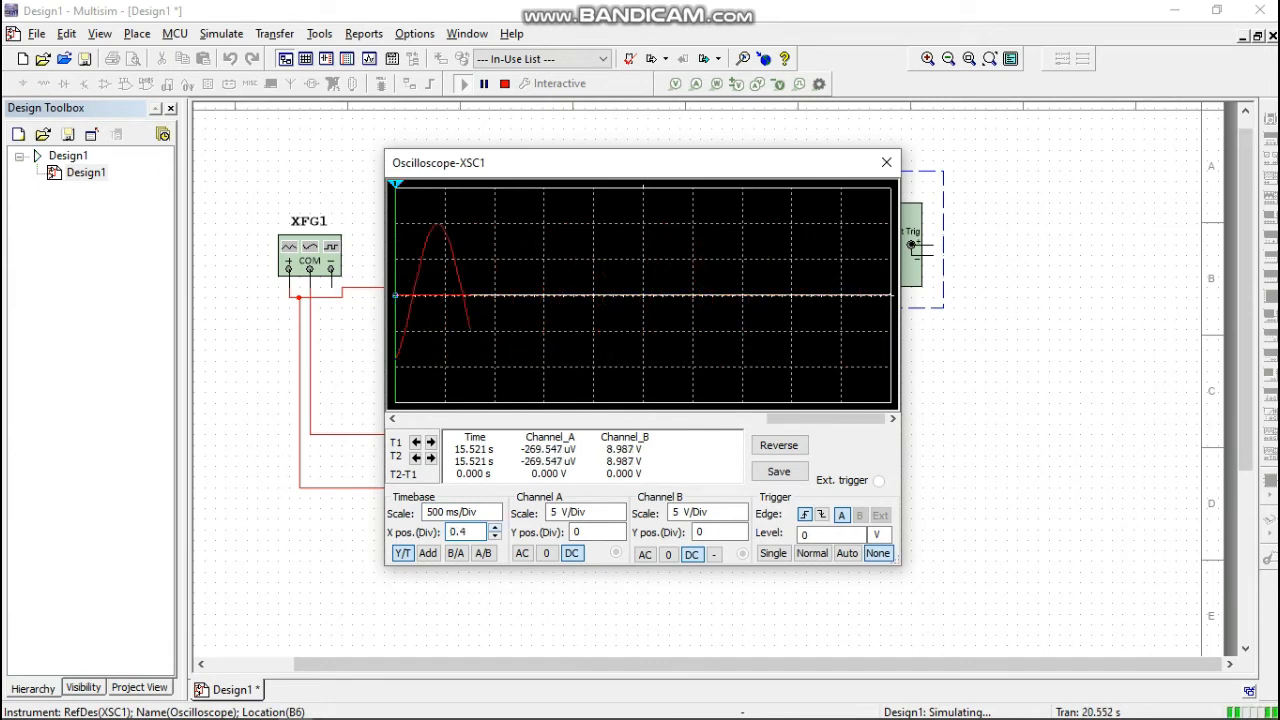
click(594, 532)
text(.2)
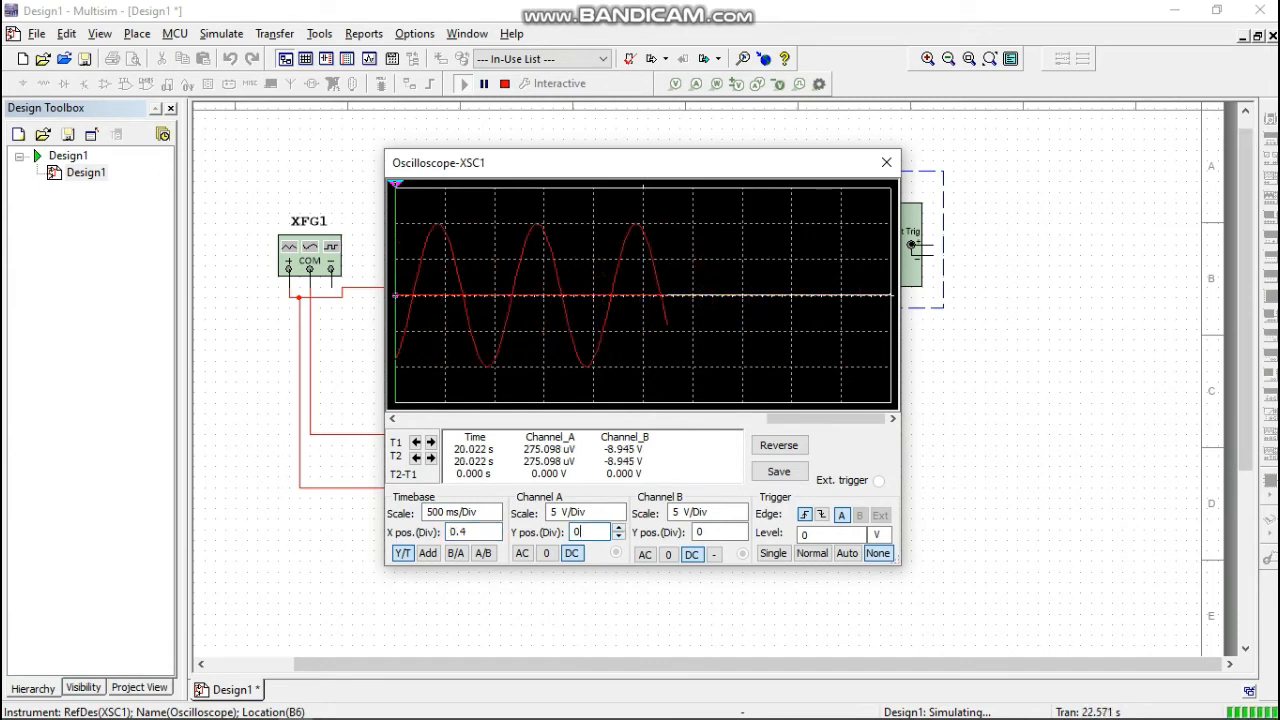
key(Down)
key(Down)
key(Down)
key(Down)
key(Down)
key(Down)
key(Down)
key(Down)
key(Down)
key(Down)
key(Down)
key(Down)
key(Down)
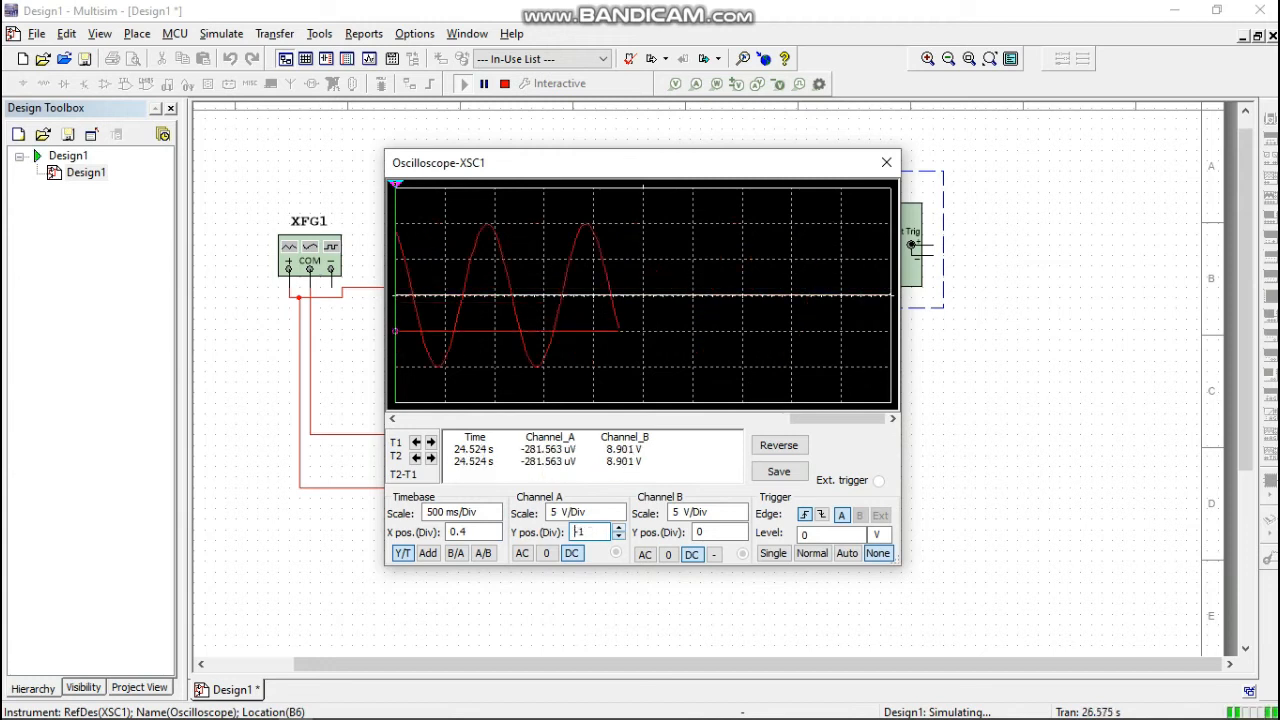
key(Down)
key(Down)
key(Down)
key(Down)
key(Down)
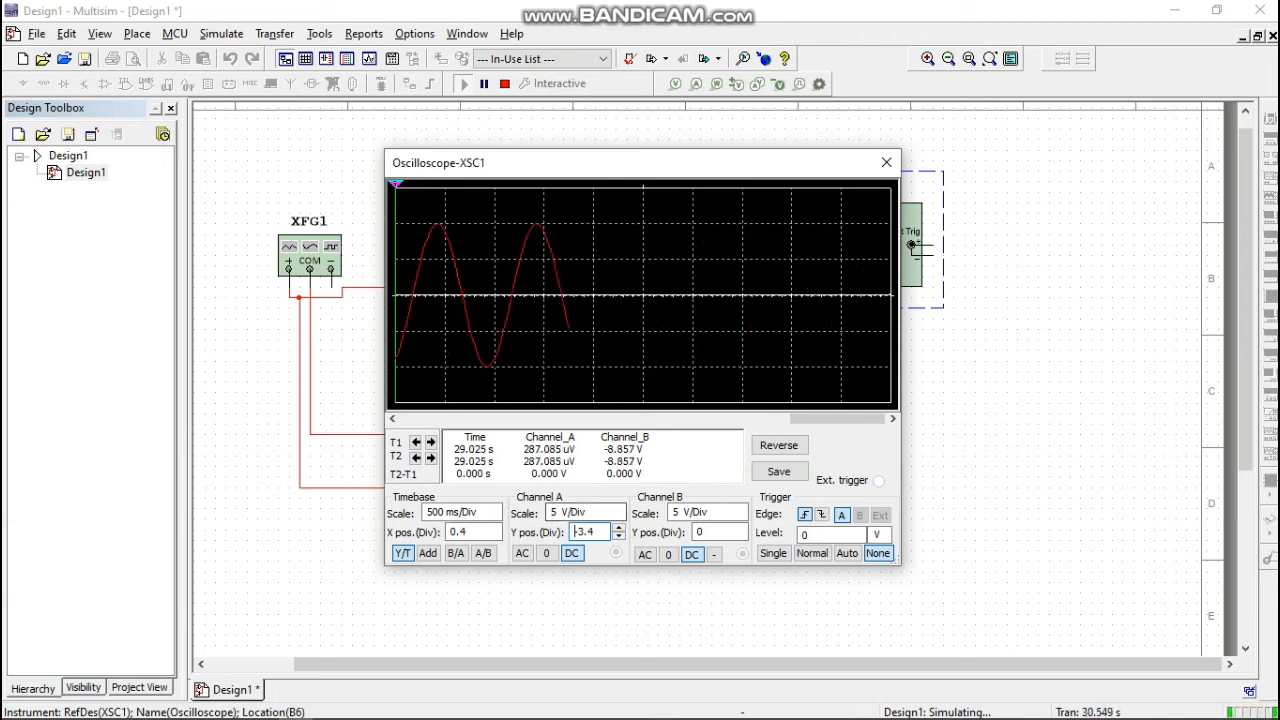
click(710, 512)
key(Up)
key(Up)
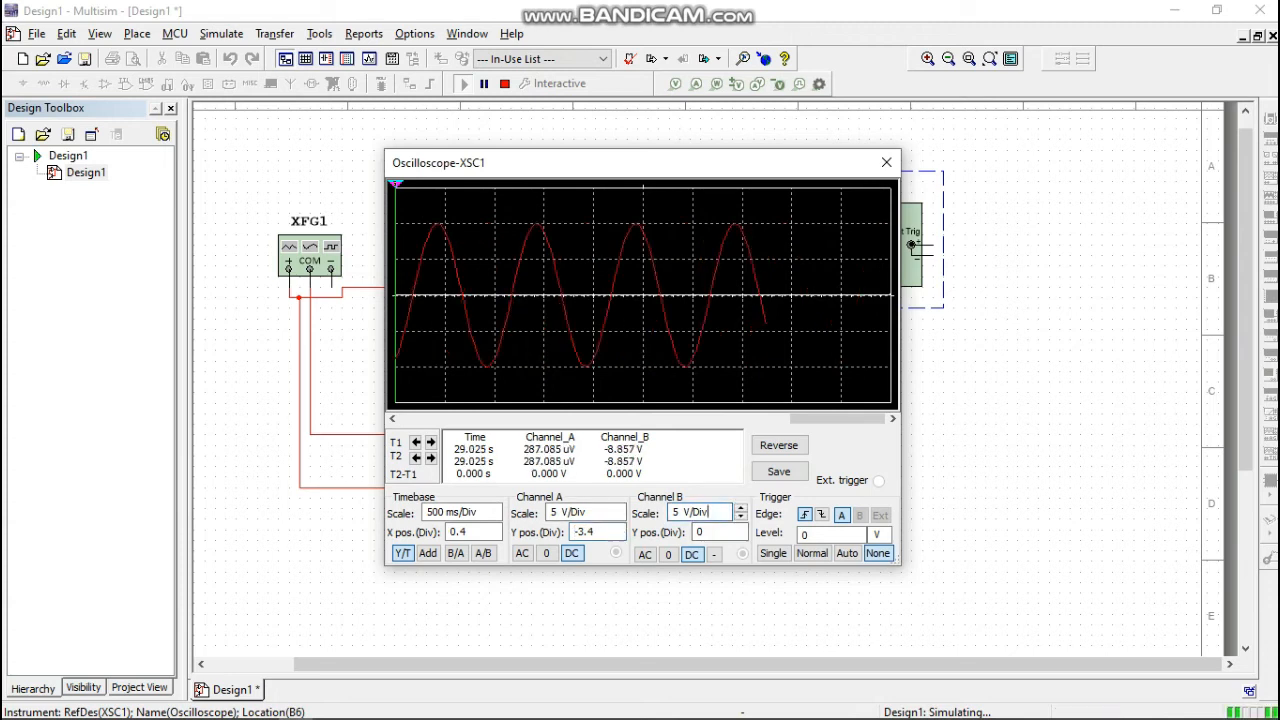
key(Down)
key(Down)
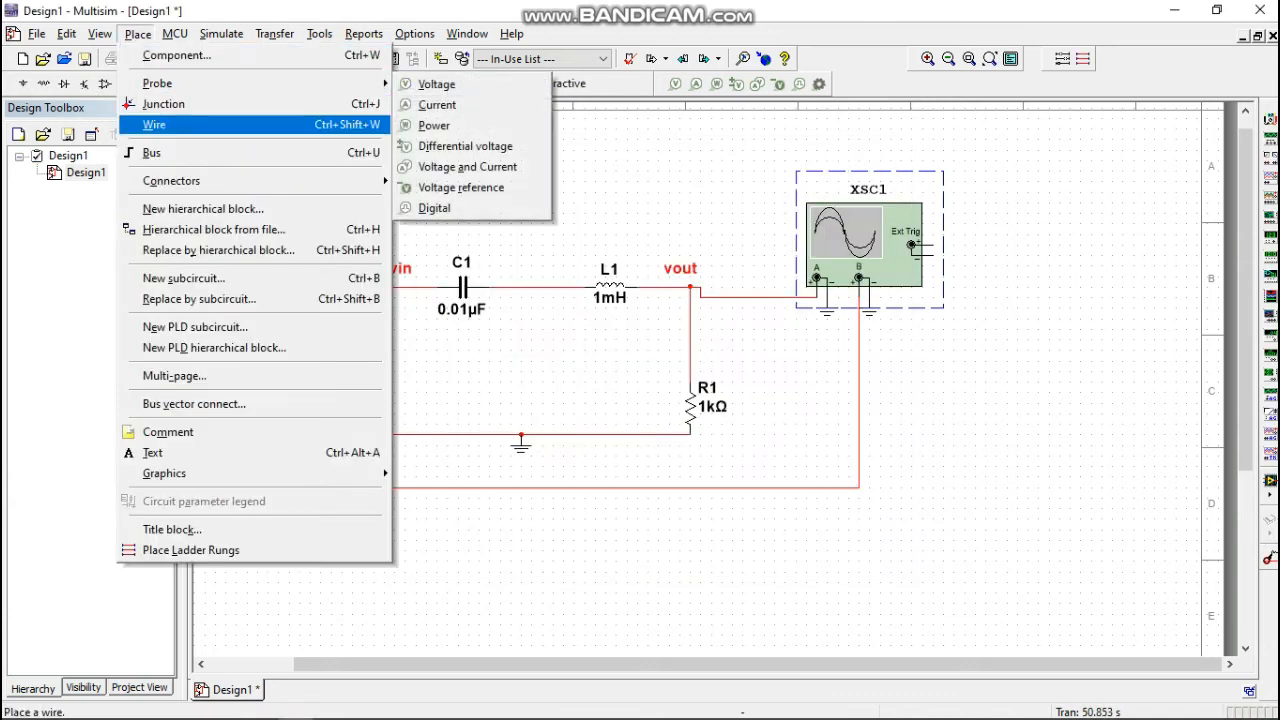
Open the analyses and simulation settings and select AC Sweep as the active analysis.
mouse_move(221, 34)
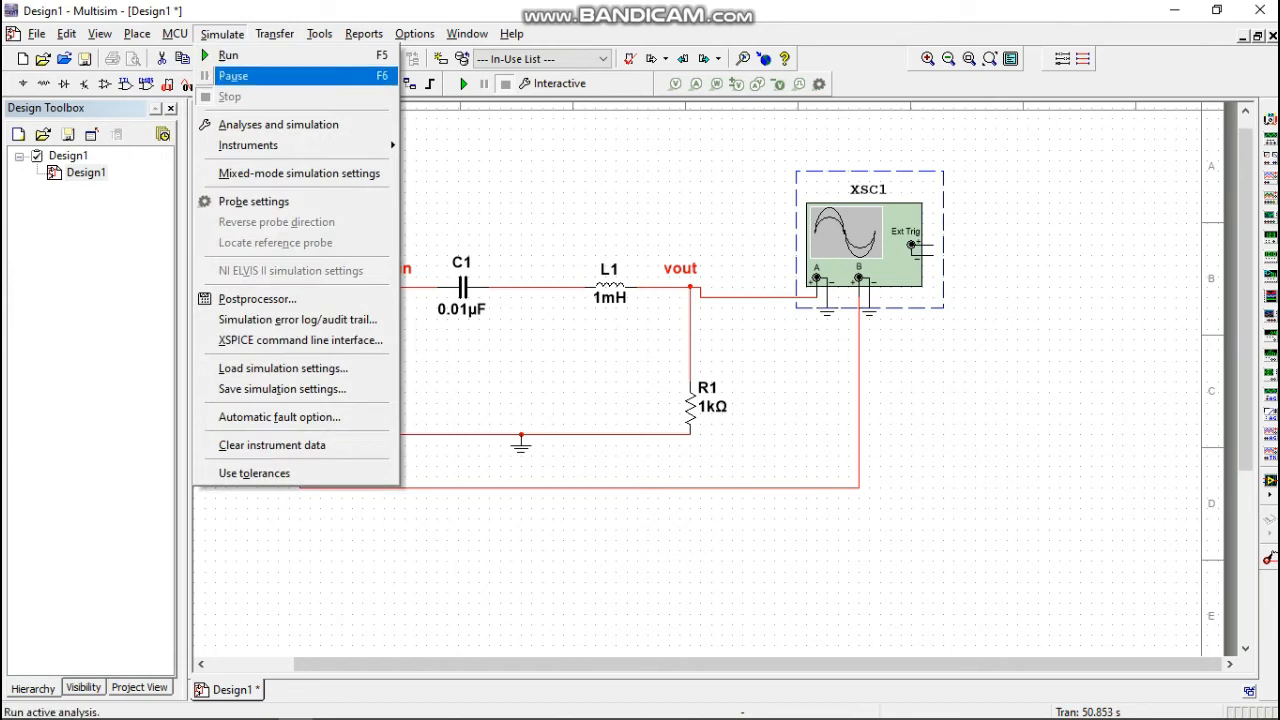
click(278, 124)
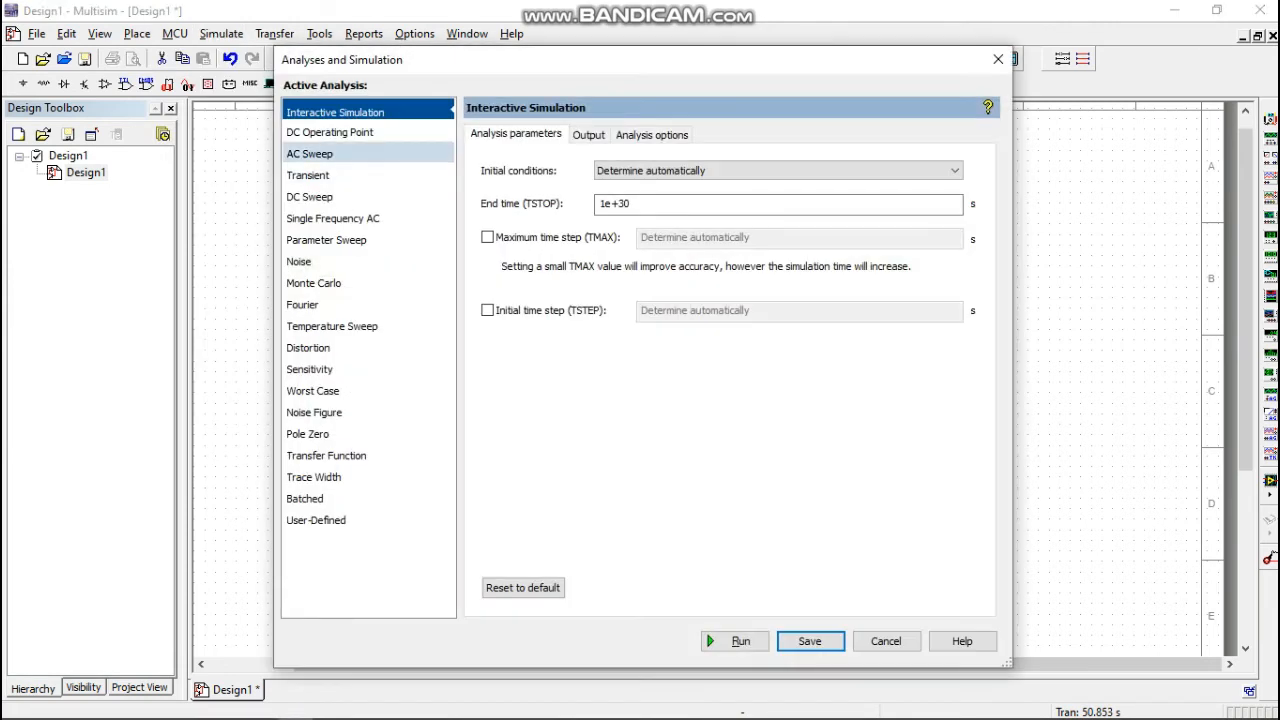
click(310, 154)
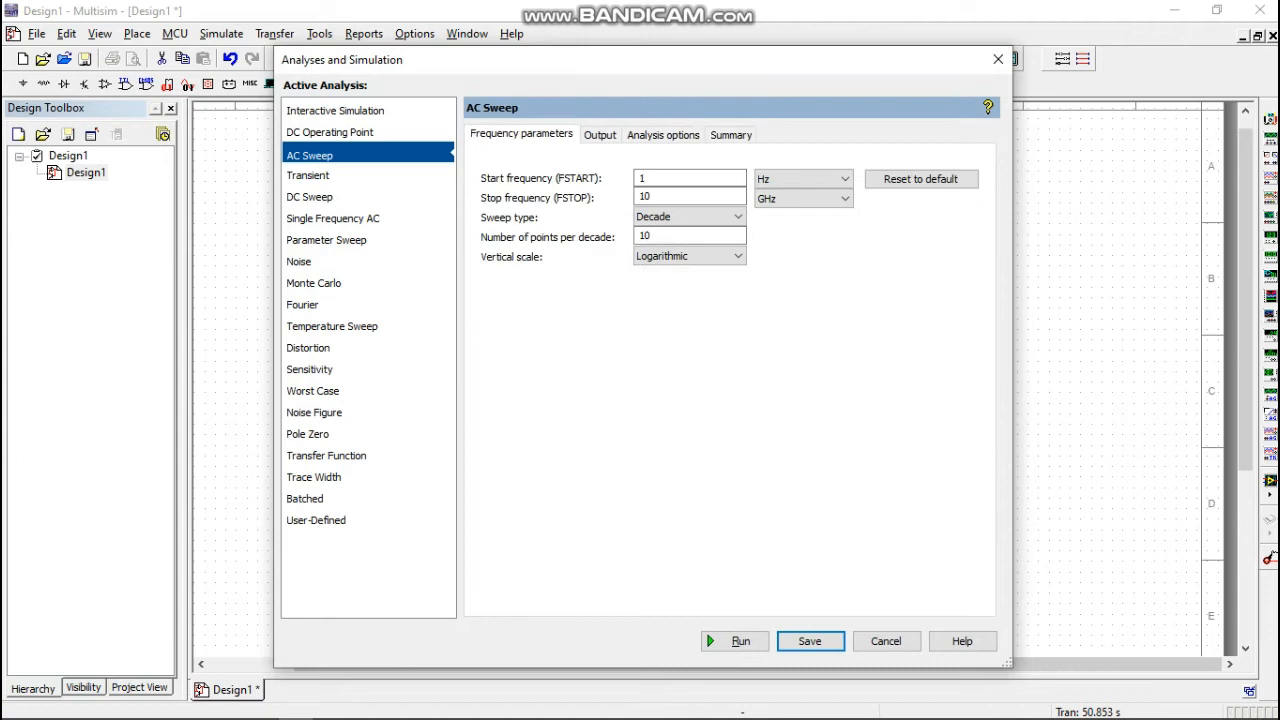
Add V(vout) and V(vin) to the selected output variables of the AC Sweep analysis.
click(600, 135)
click(497, 293)
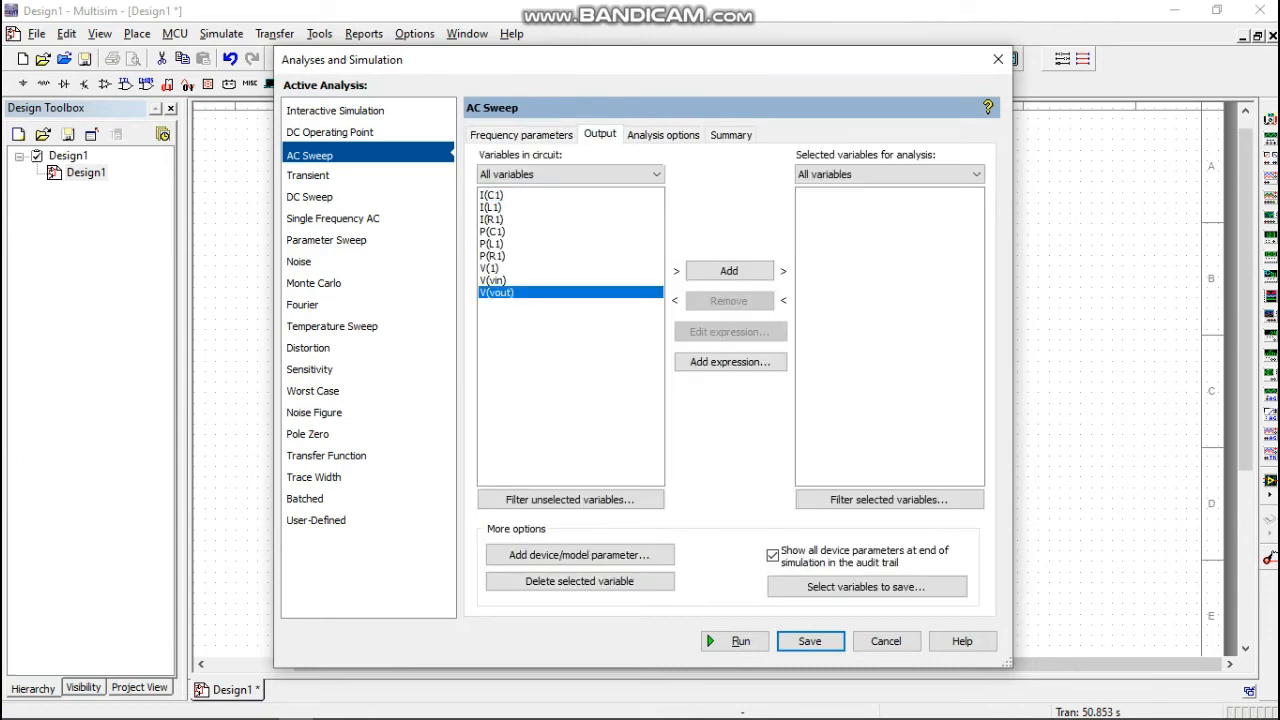
click(729, 271)
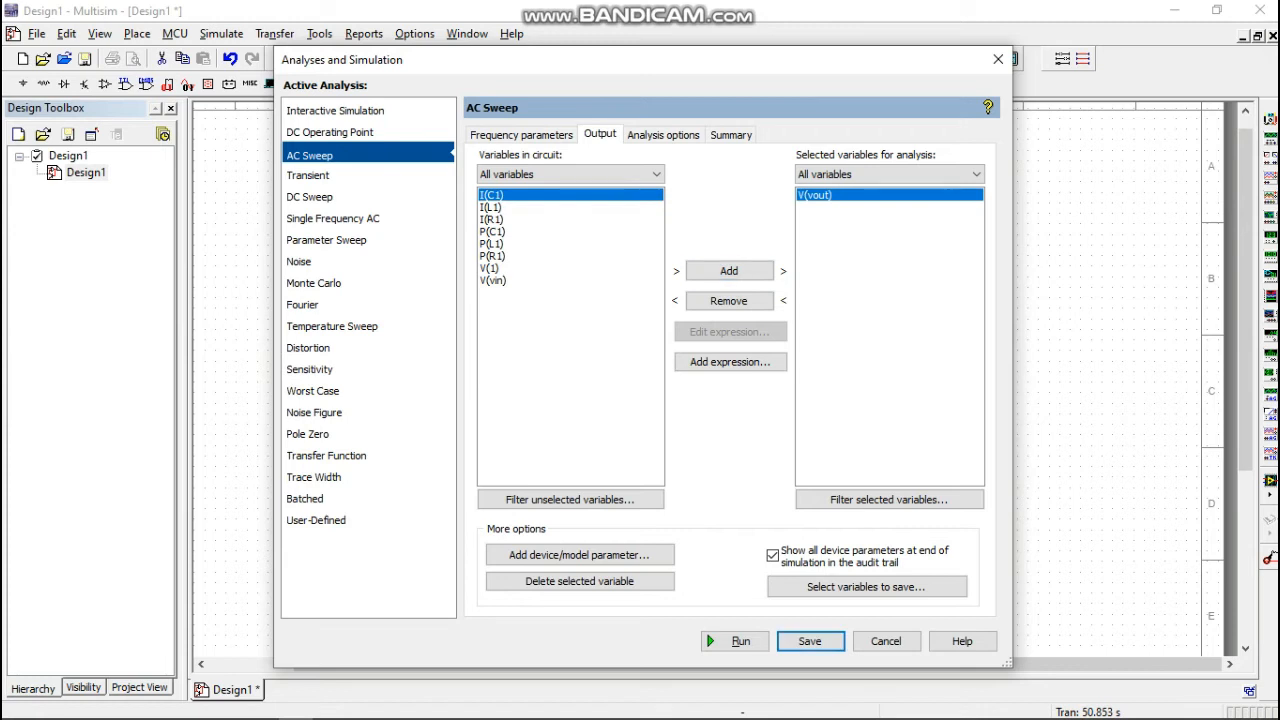
click(493, 281)
click(729, 271)
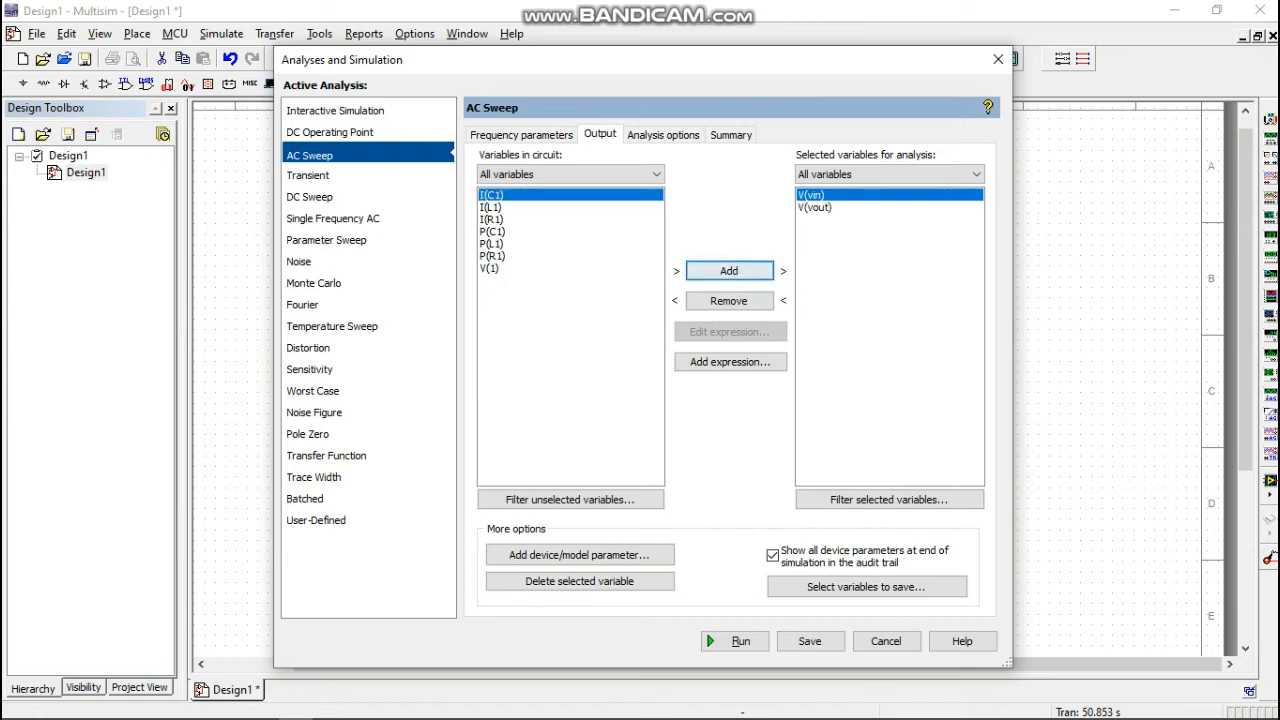
Run the AC sweep, view its magnitude and phase plots in a maximized Grapher View, and close the graph window.
click(735, 641)
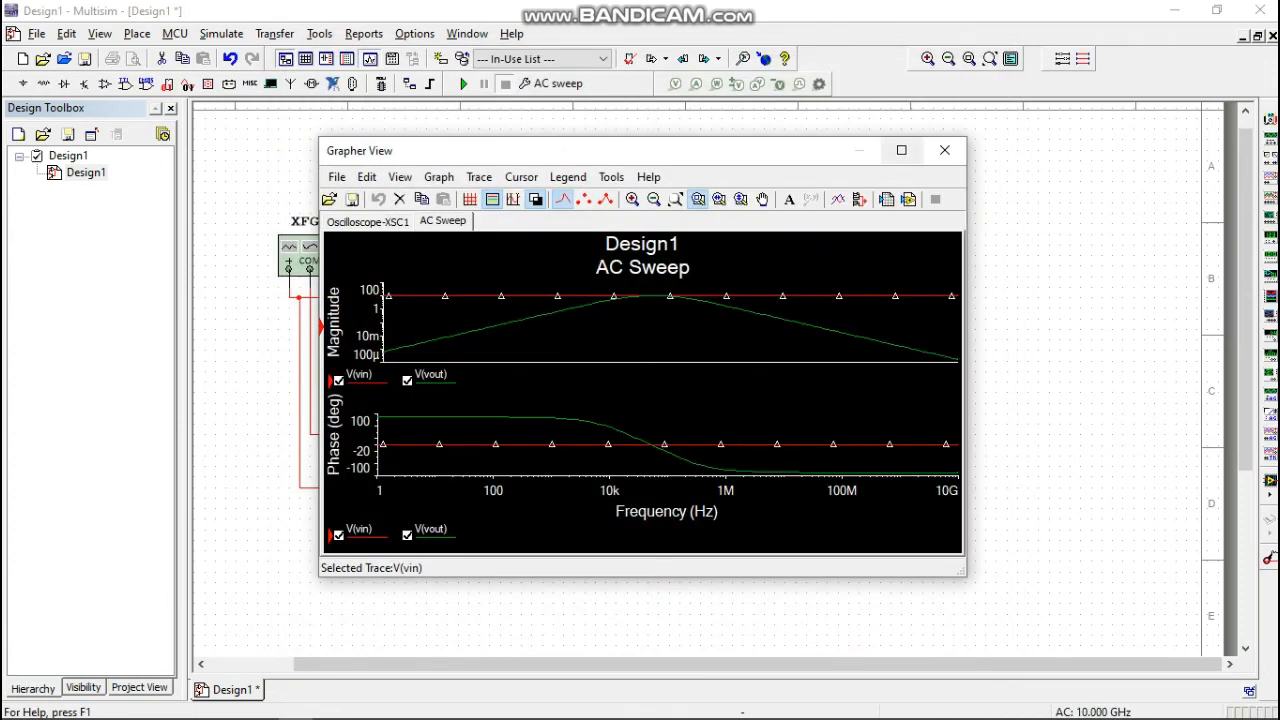
click(901, 150)
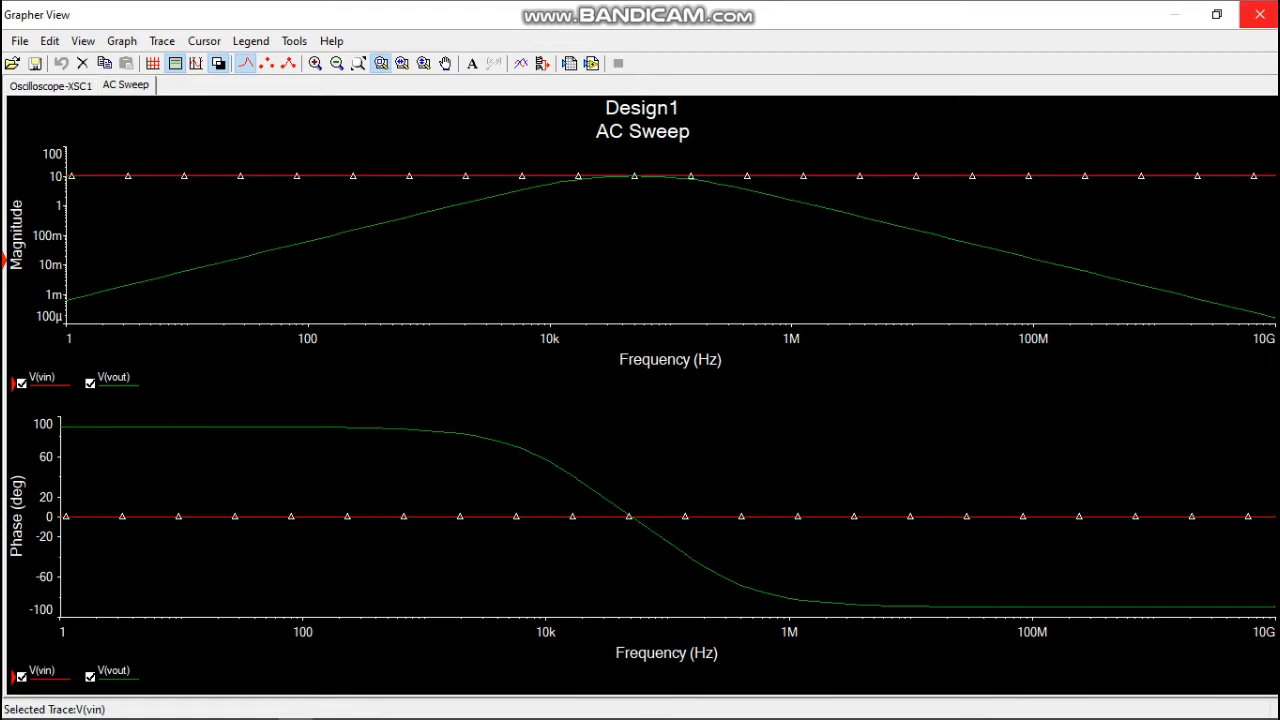
click(1259, 14)
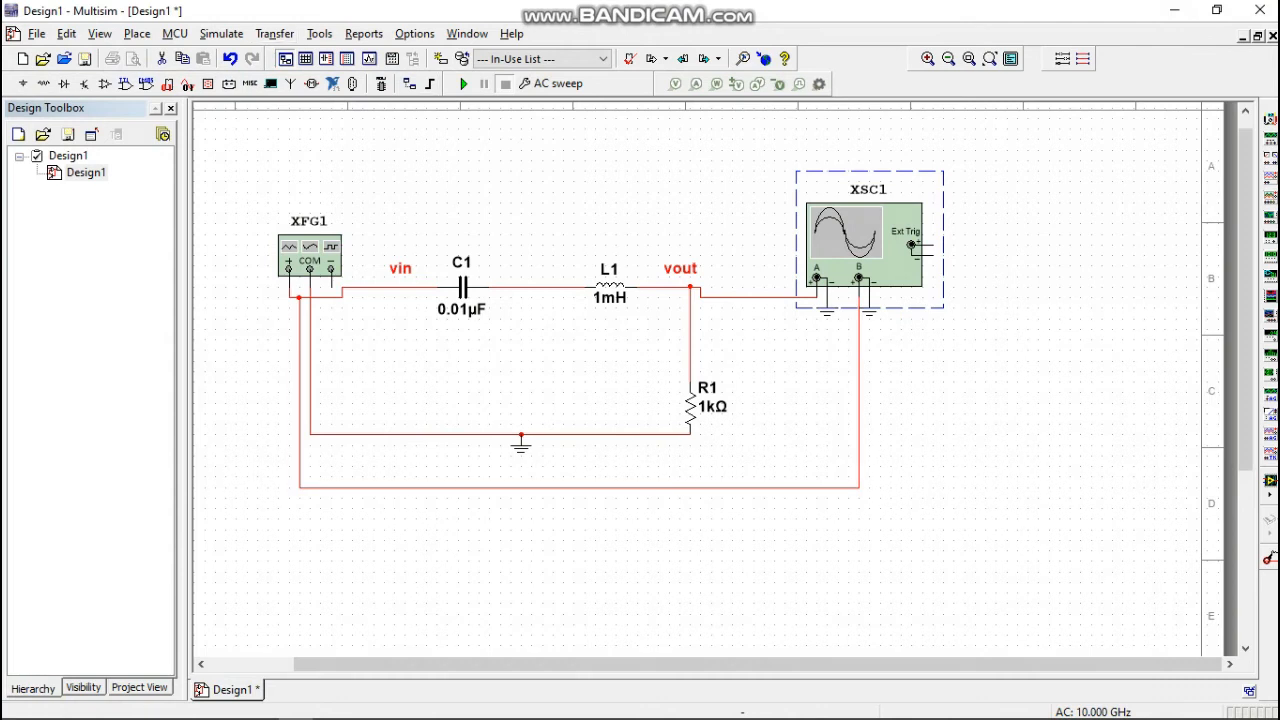
Set the AC sweep's stop frequency to 10 kHz, run it, and close the resulting plots.
click(550, 83)
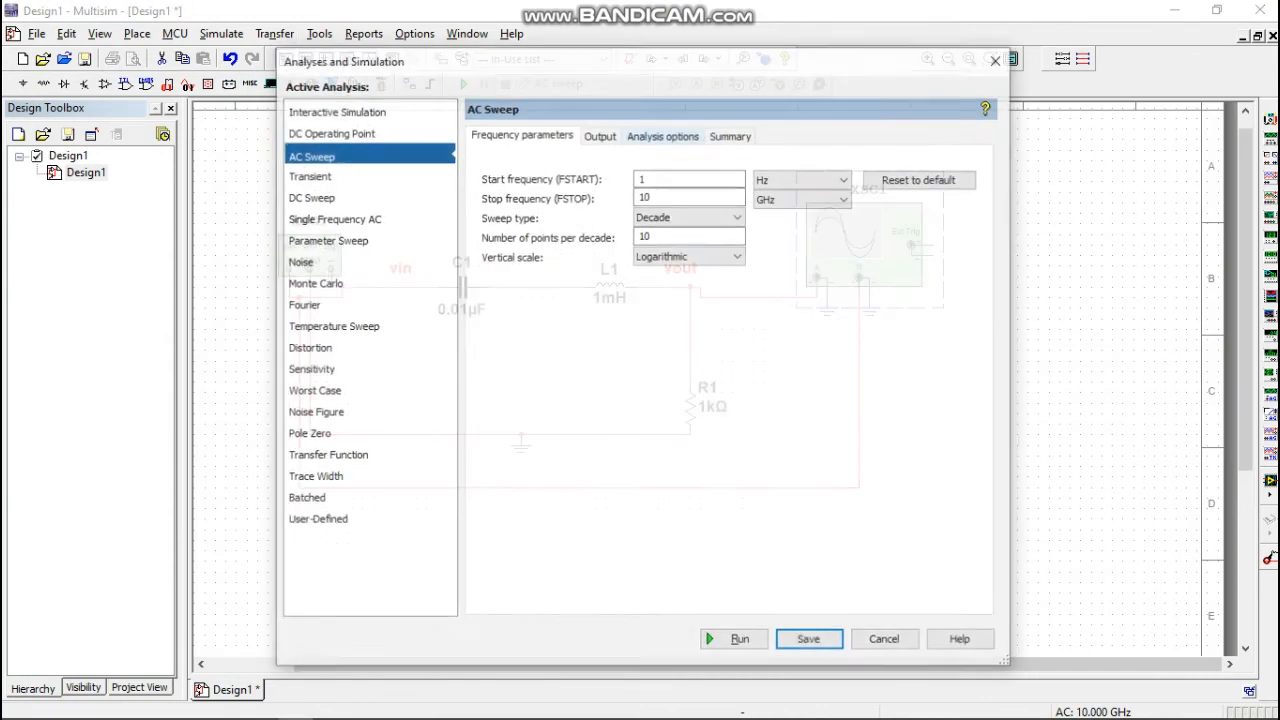
click(803, 199)
click(790, 240)
click(735, 641)
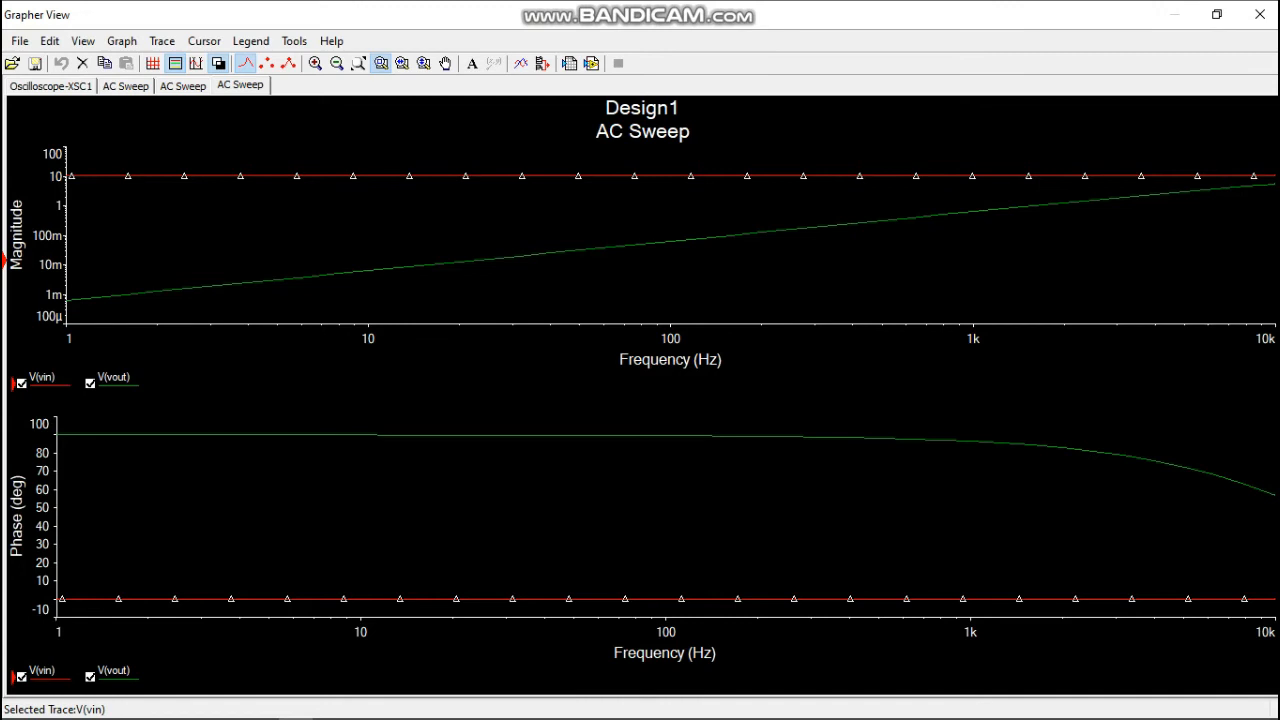
click(1259, 14)
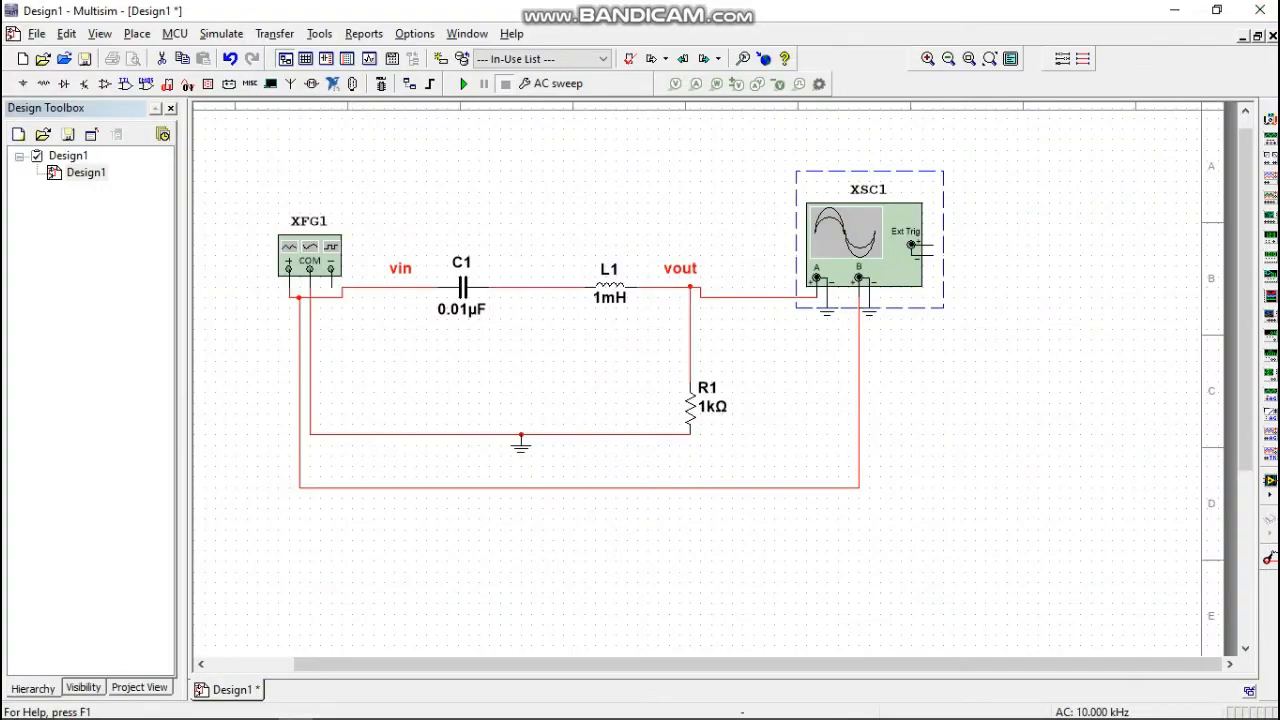
Set the AC sweep's stop frequency to 10 GHz, run the analysis, and close the resulting plots.
click(548, 84)
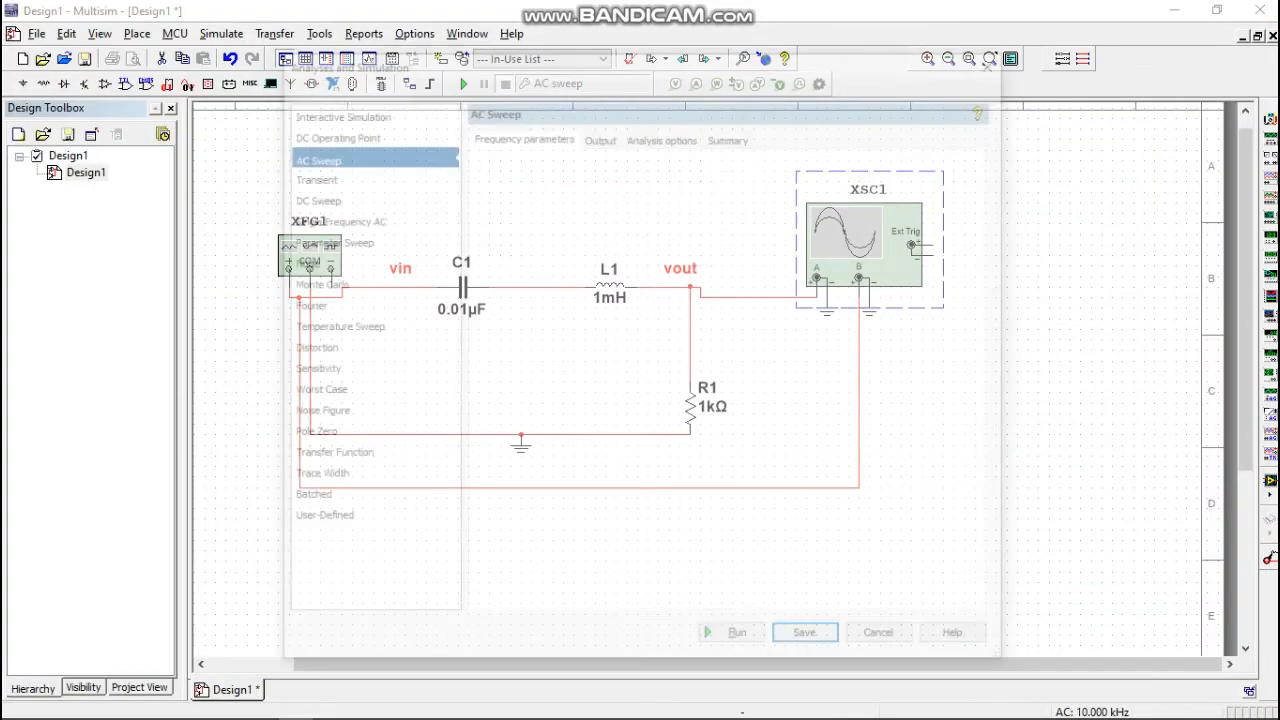
click(803, 198)
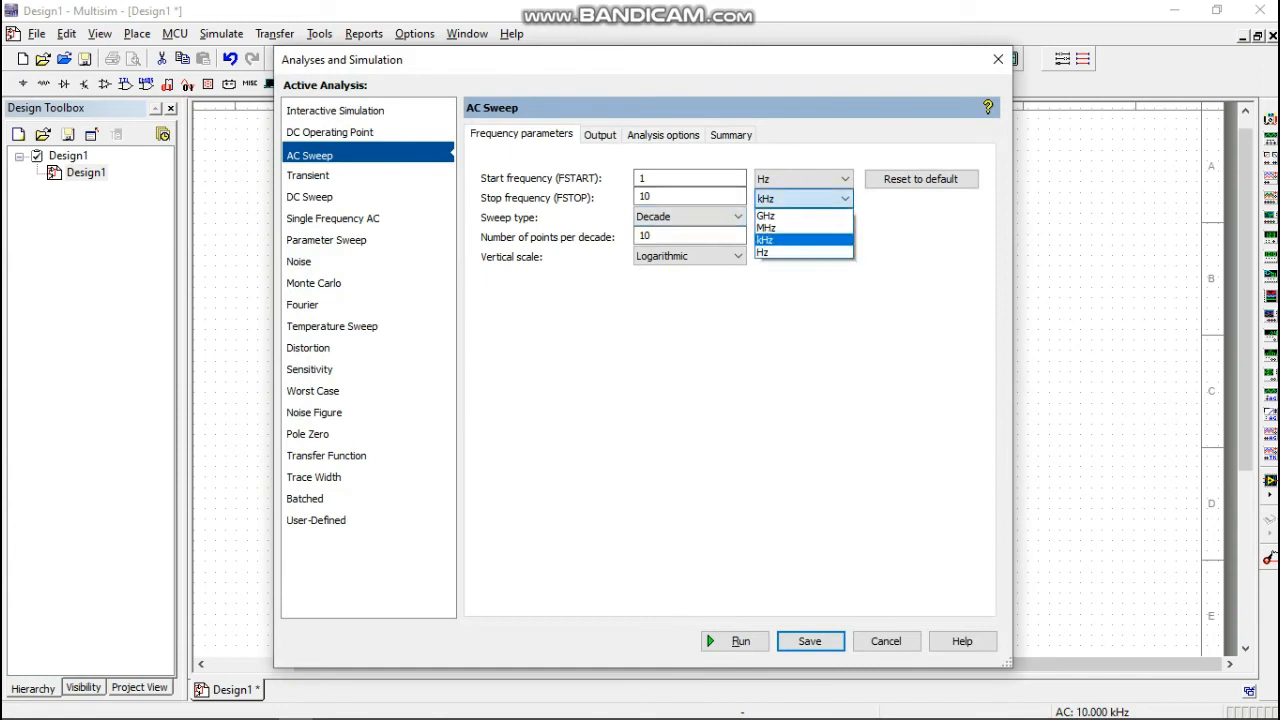
click(790, 216)
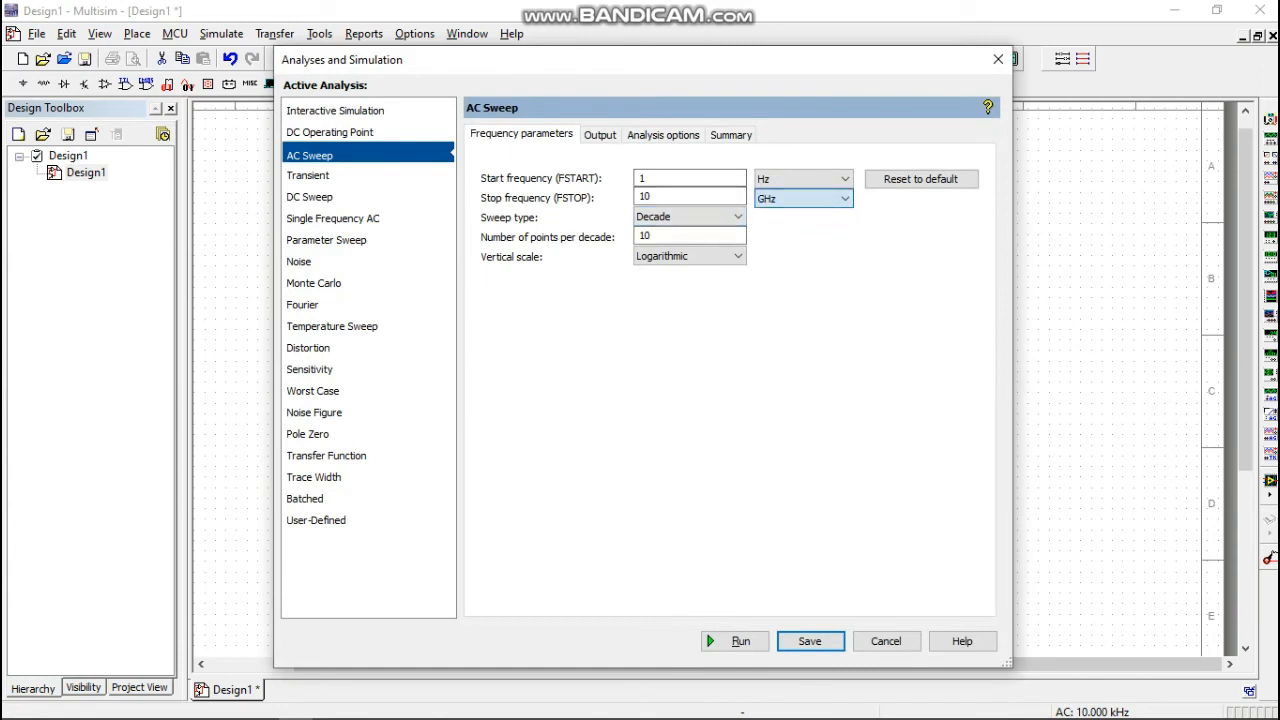
click(735, 641)
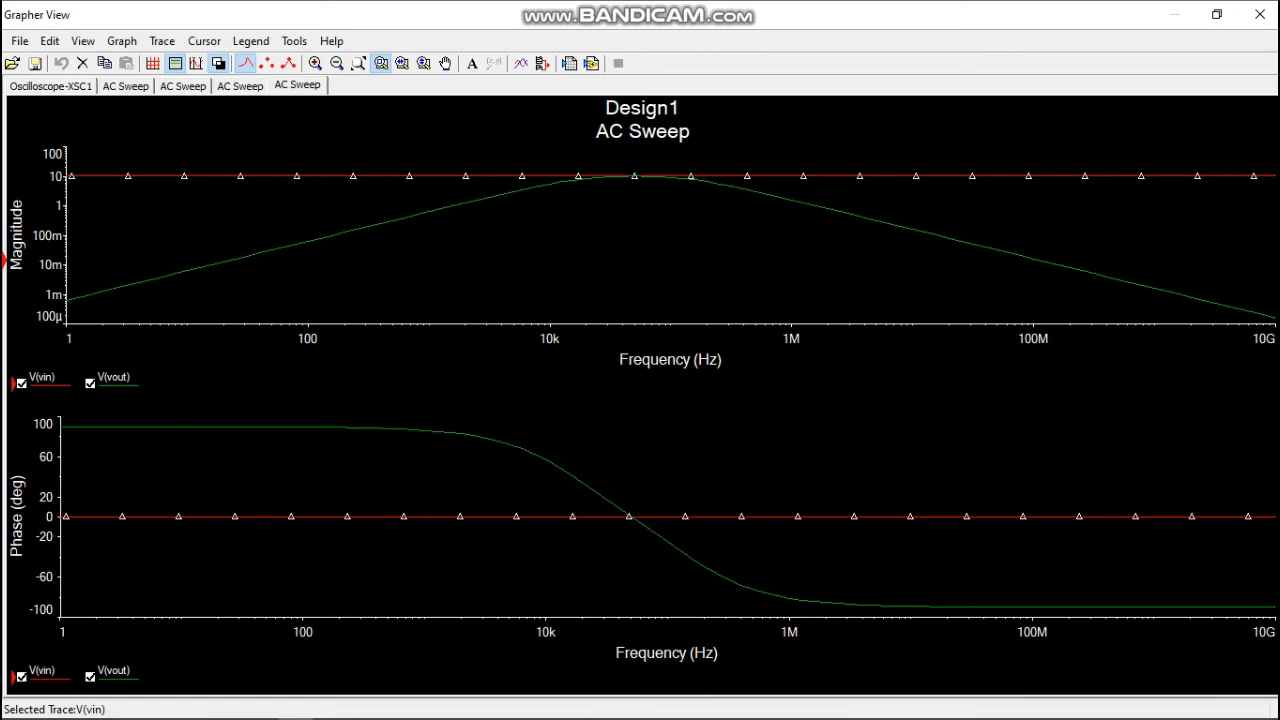
click(1260, 14)
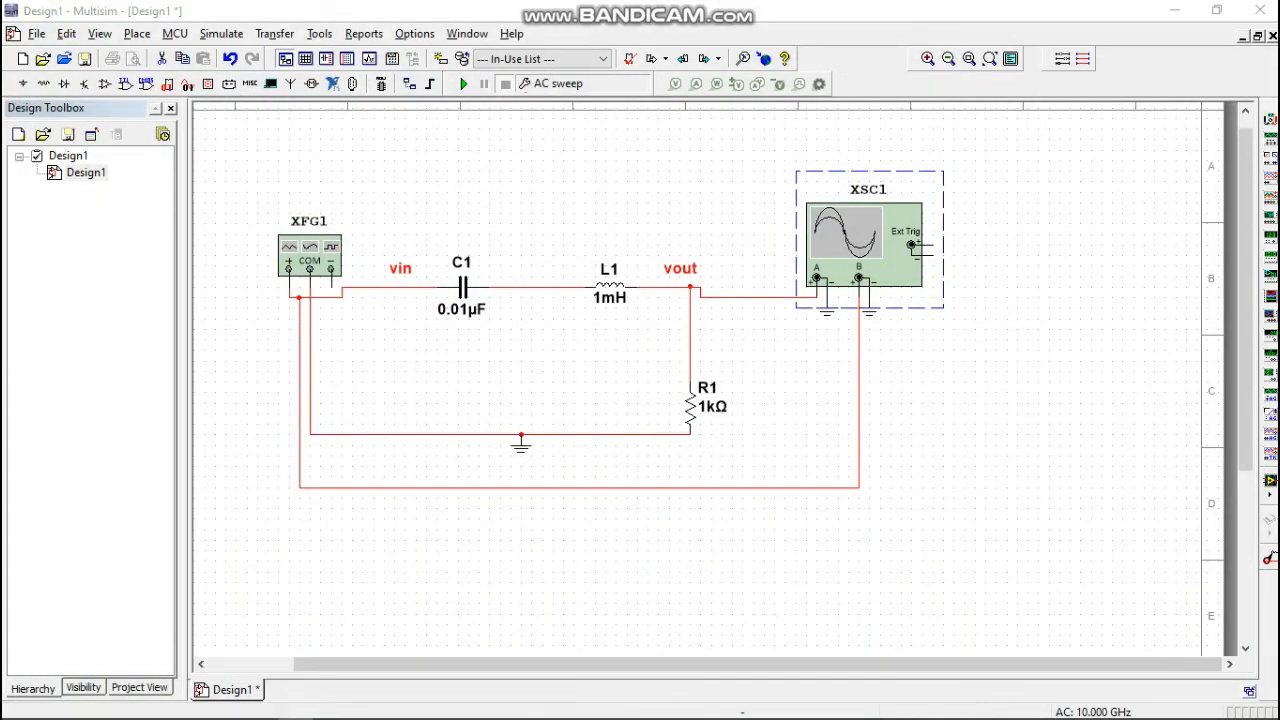
Remove V(vin) from the AC sweep's selected output variables and run the analysis for V(vout) only.
click(550, 83)
click(600, 135)
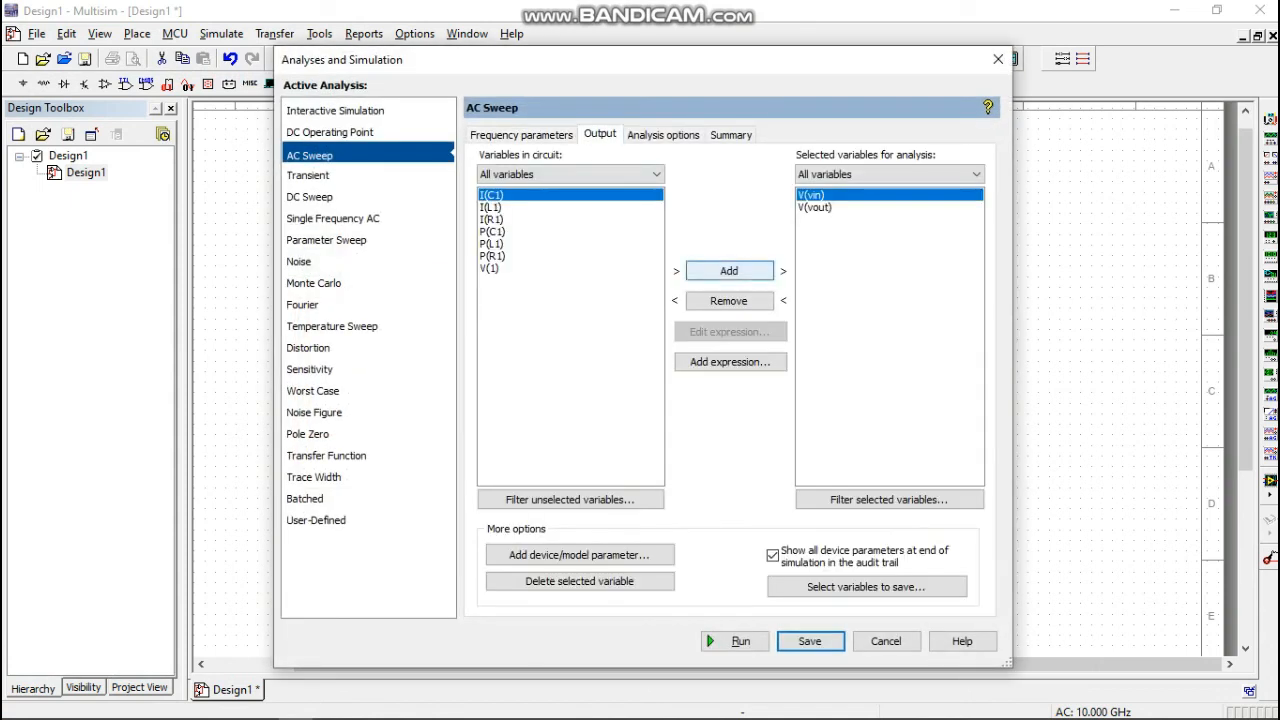
click(729, 301)
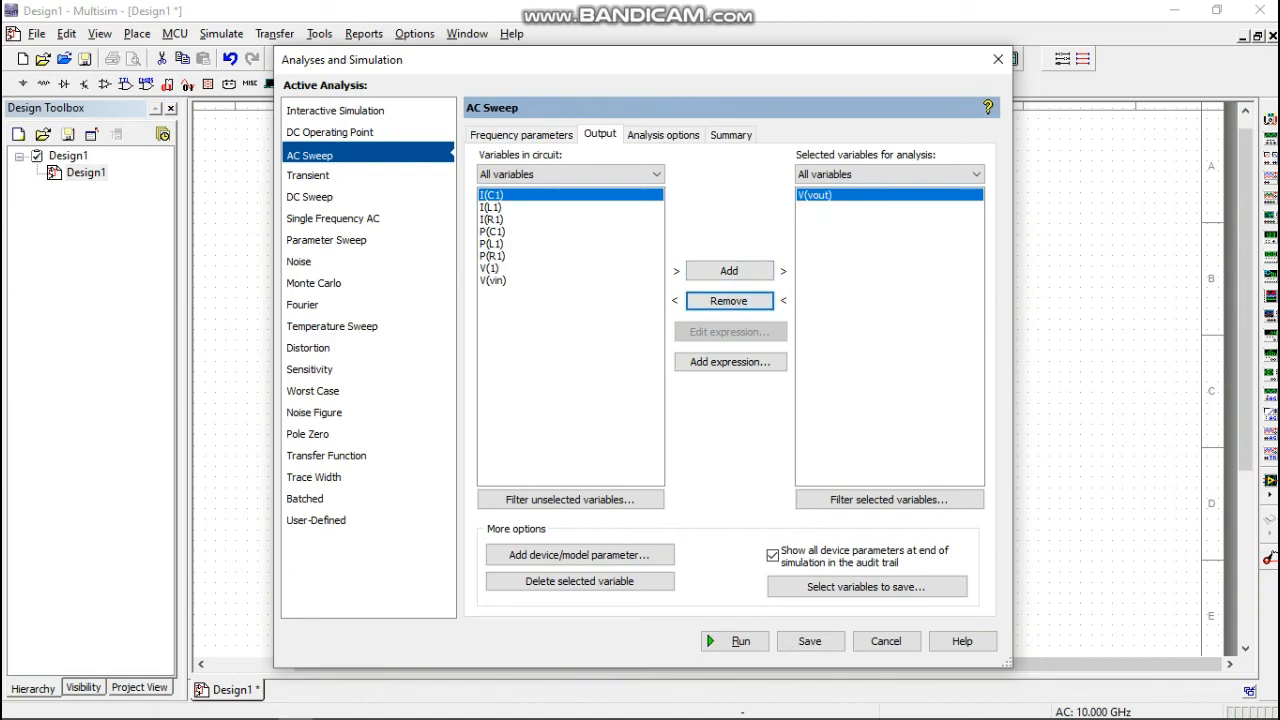
click(735, 641)
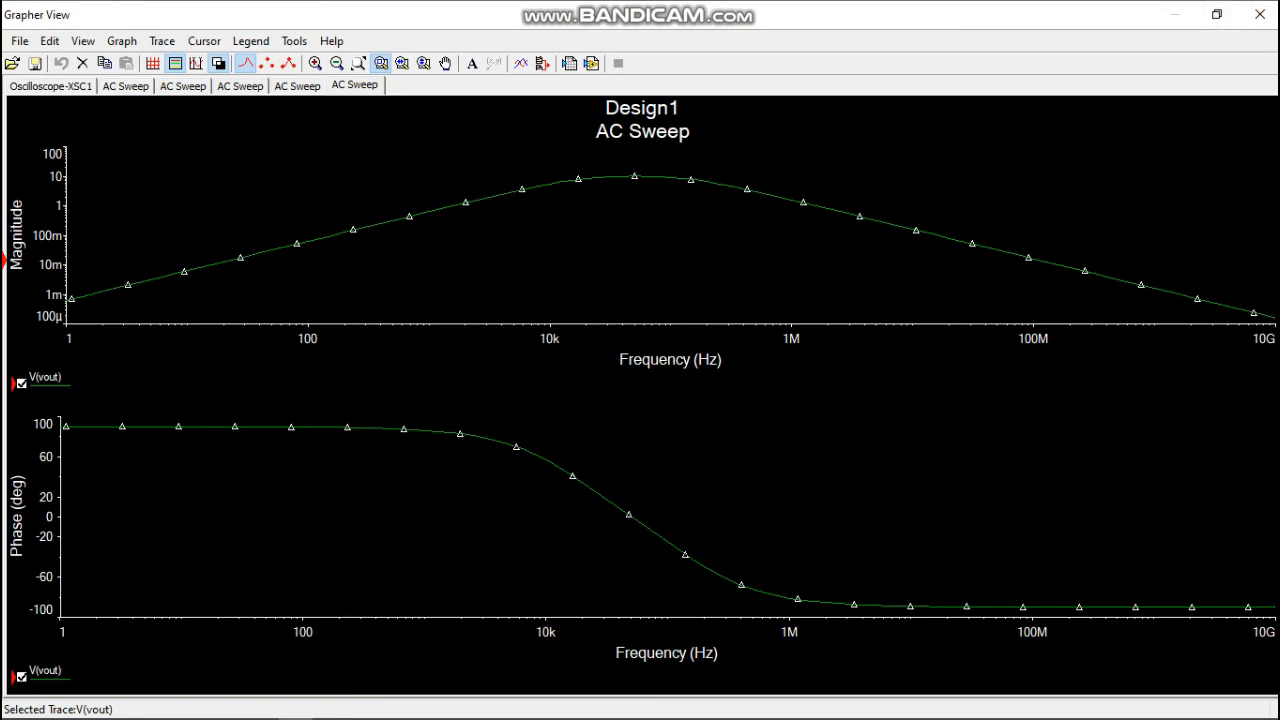
Try a white background on the V(vout) sweep graphs, restore the black background, and close the graph window.
click(218, 63)
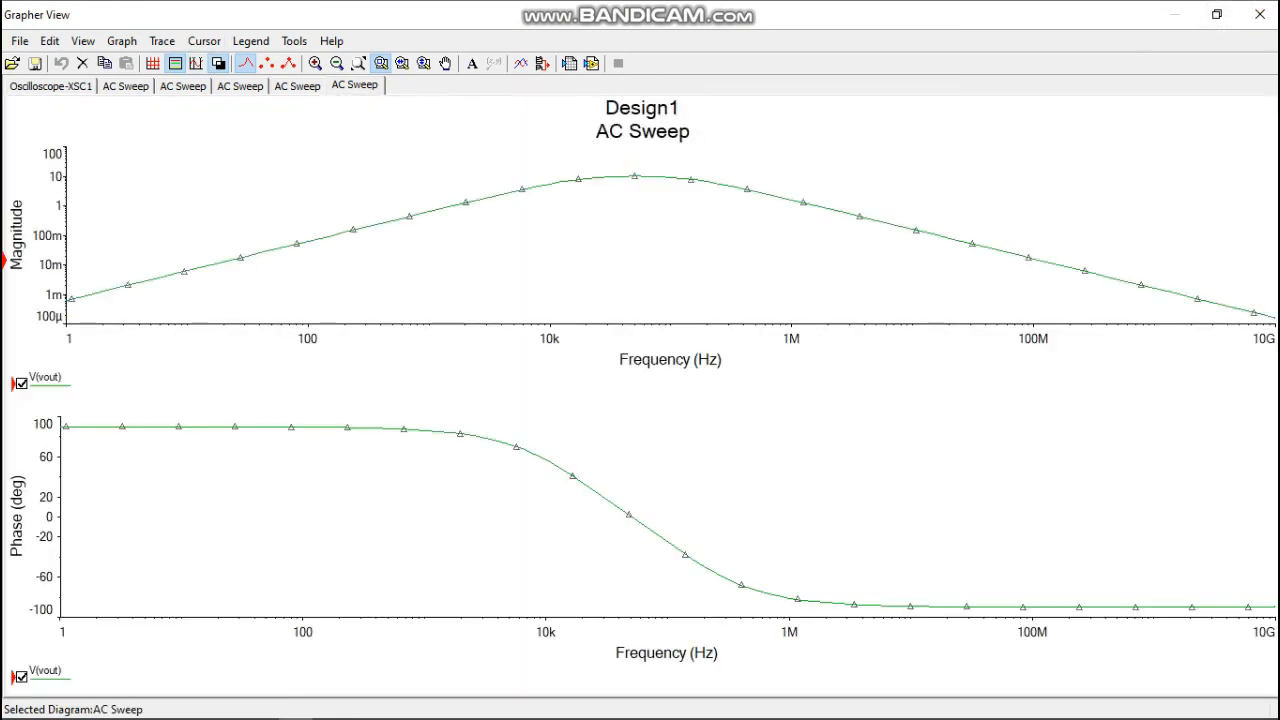
click(218, 63)
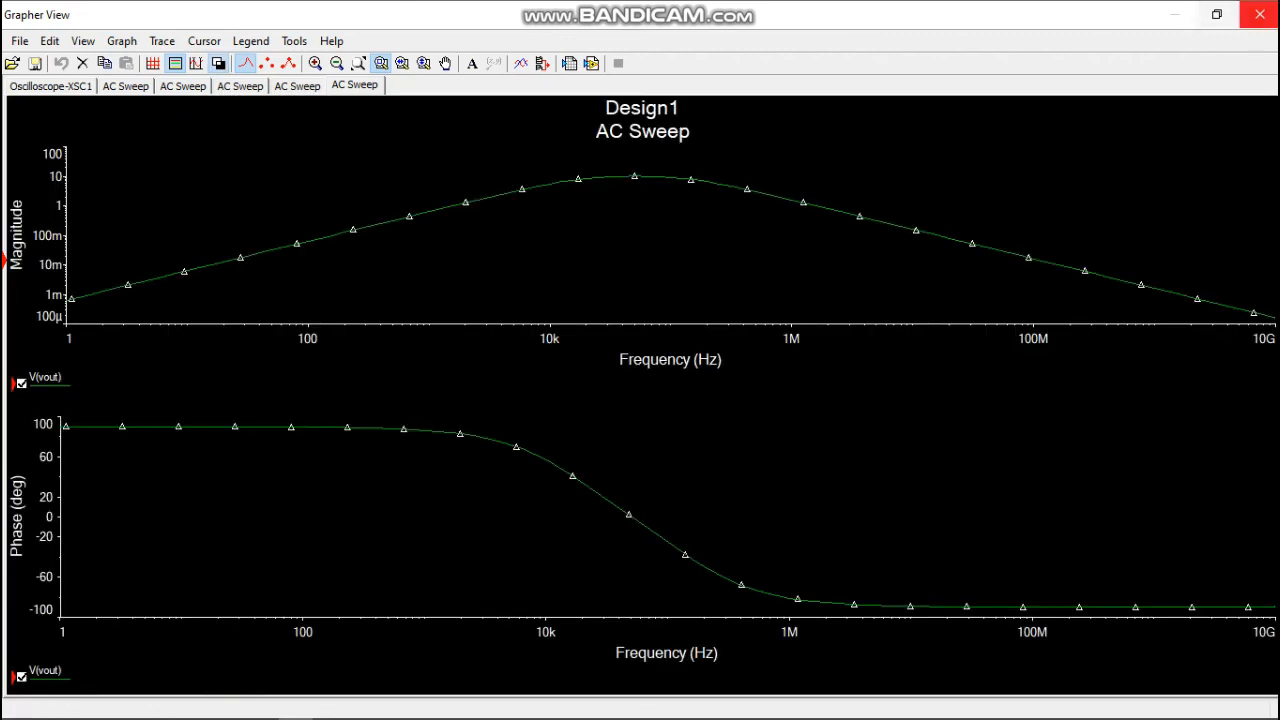
click(1259, 14)
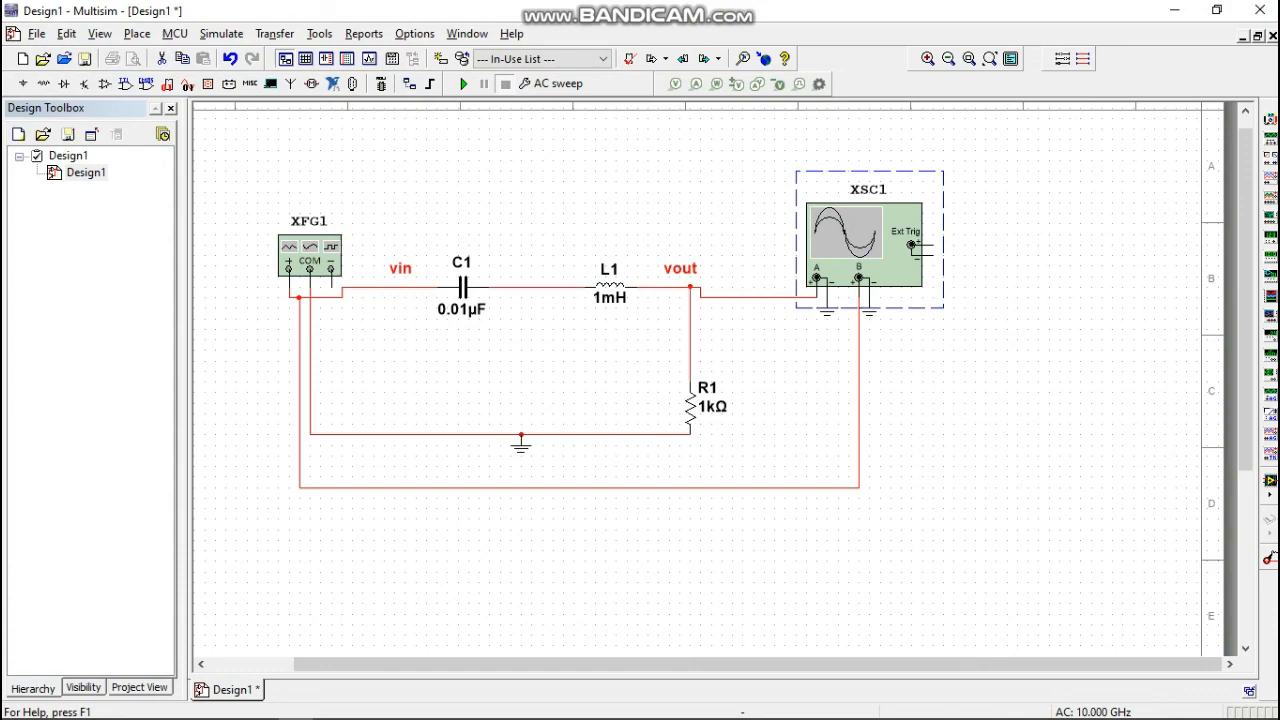